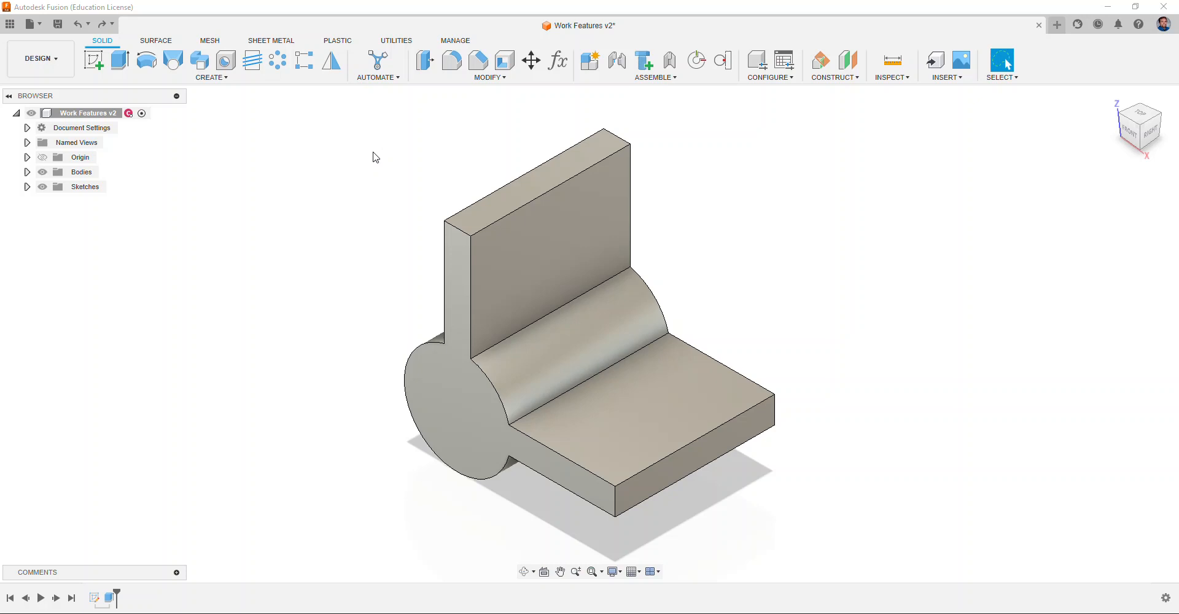
Step: Create an offset plane from the vertical wall's front face at a distance of 1.25 in
{"action": "left_click", "coordinate": [859, 79]}
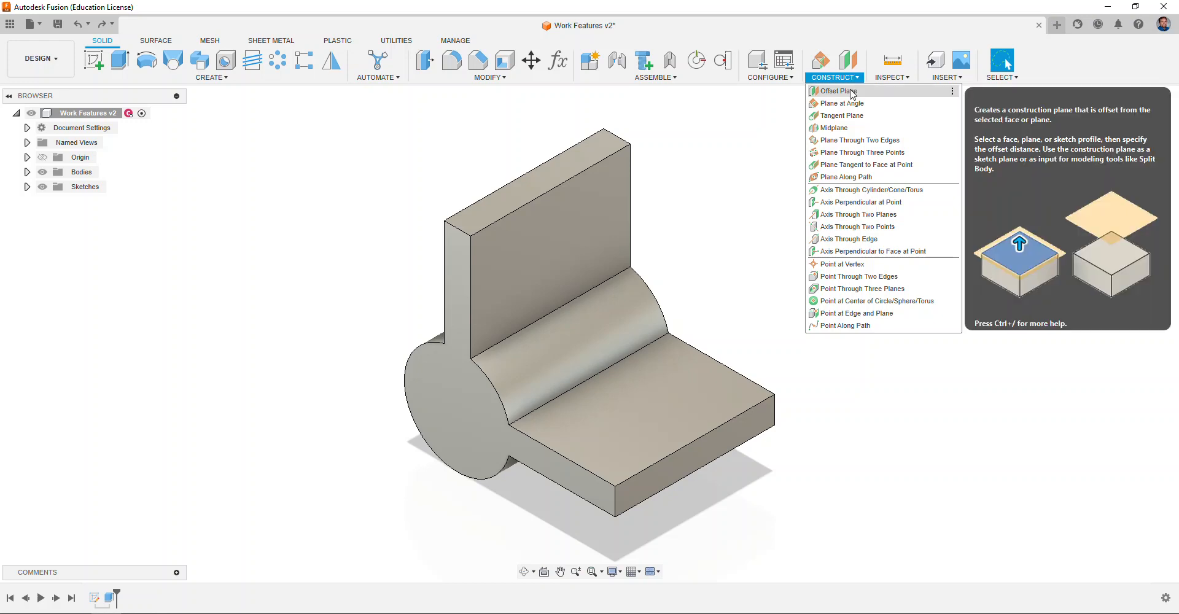
{"action": "left_click", "coordinate": [841, 91]}
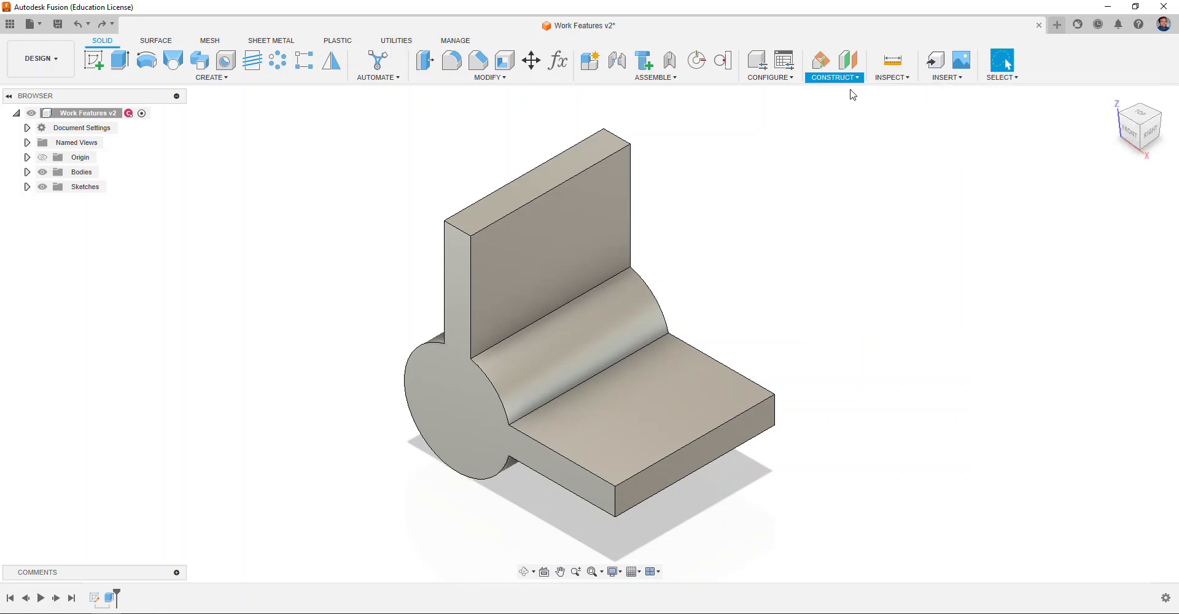
{"action": "left_click", "coordinate": [554, 246]}
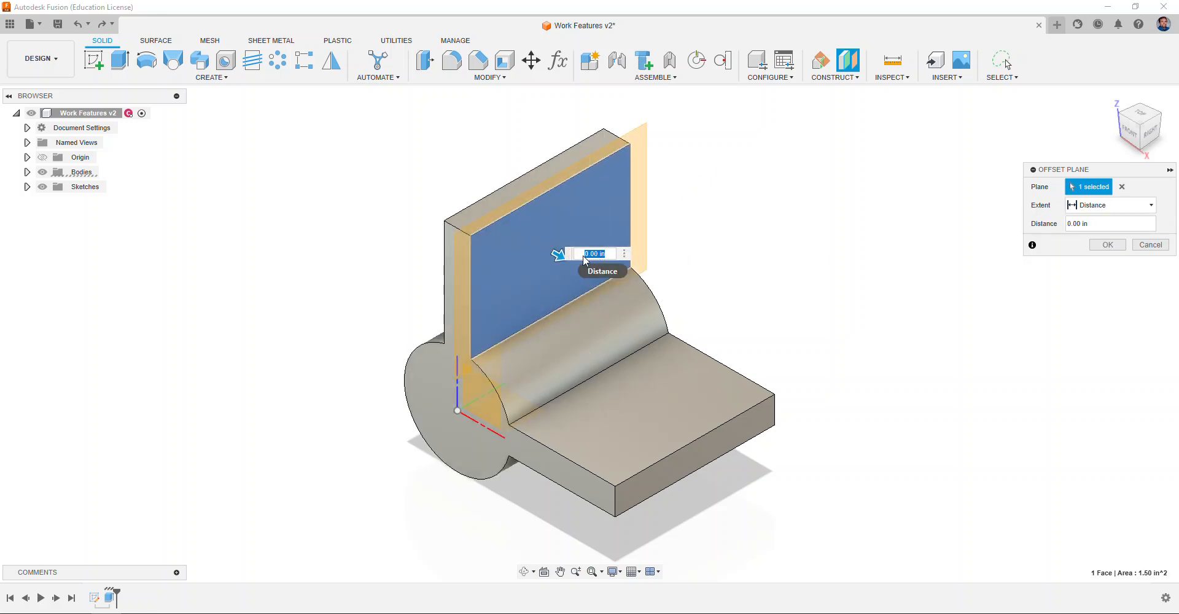
{"action": "left_click_drag", "start_coordinate": [559, 254], "coordinate": [721, 340]}
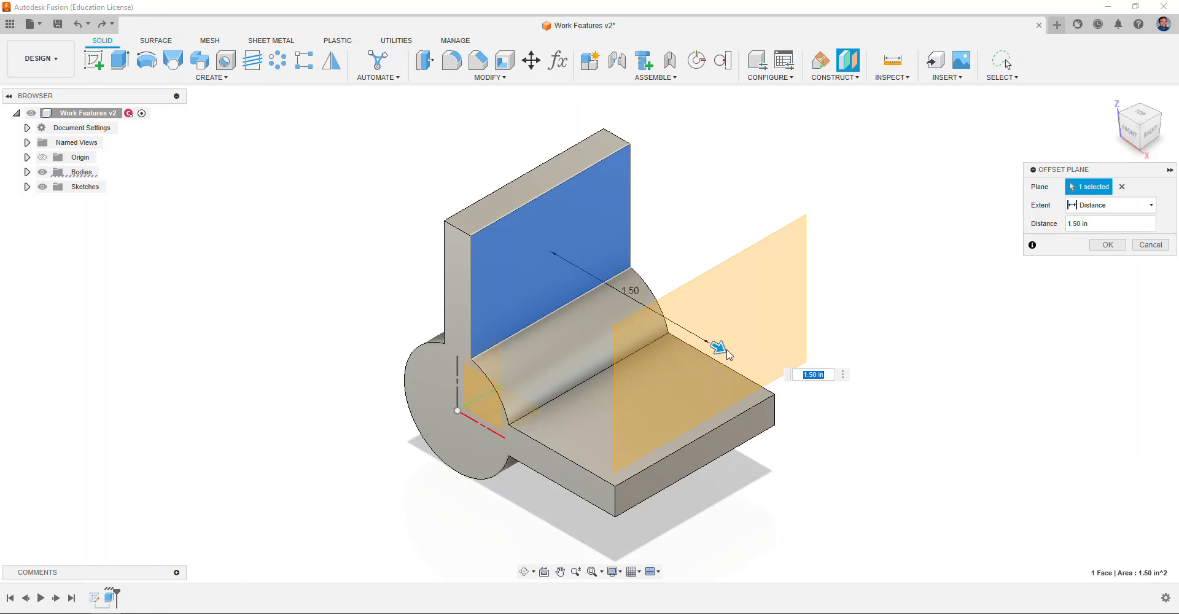
{"action": "left_click_drag", "start_coordinate": [716, 342], "coordinate": [687, 328]}
{"action": "type", "text": "1.25"}
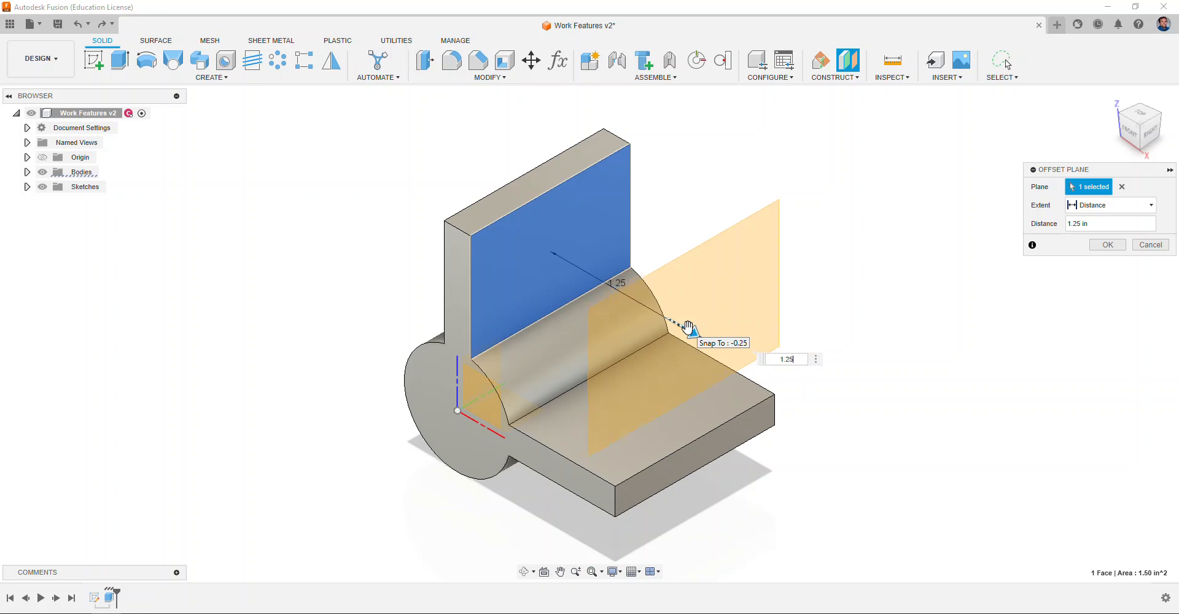
{"action": "left_click", "coordinate": [1108, 244]}
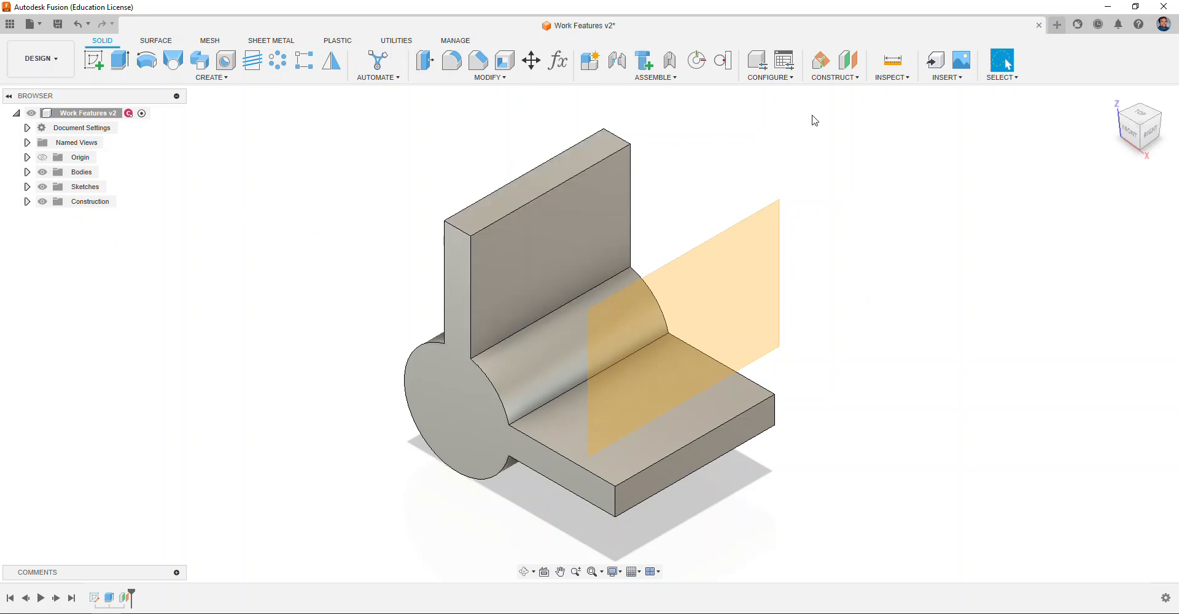
Step: Create a tangent plane on the cylindrical face, rotated to an angle of -45 deg
{"action": "left_click", "coordinate": [830, 76]}
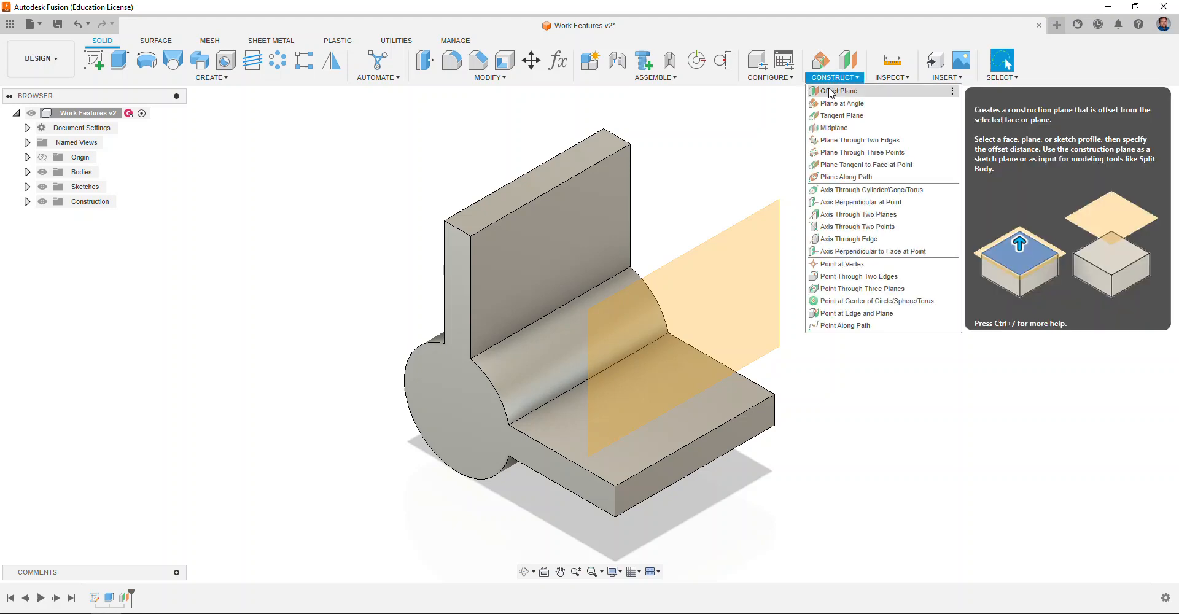
{"action": "left_click", "coordinate": [844, 116]}
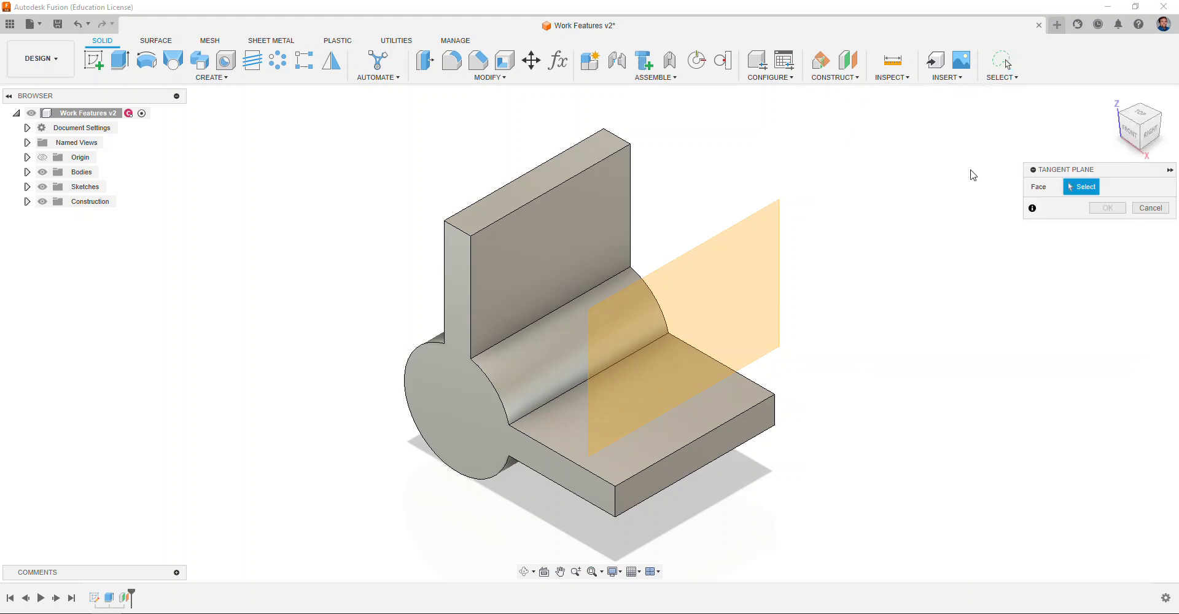
{"action": "left_click", "coordinate": [1123, 119]}
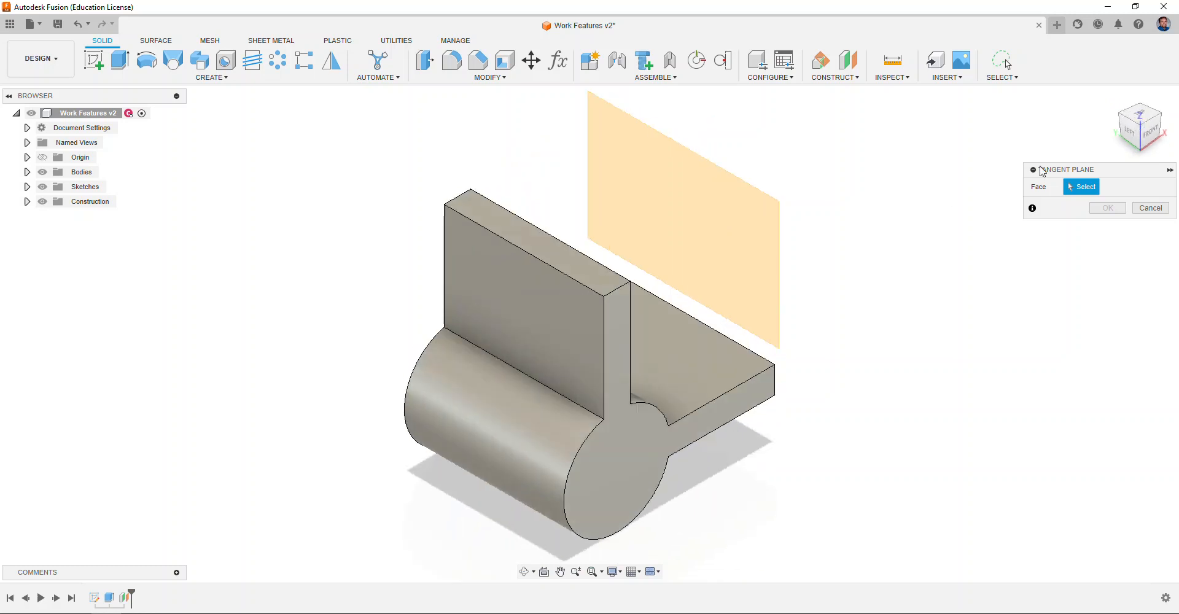
{"action": "left_click", "coordinate": [492, 444]}
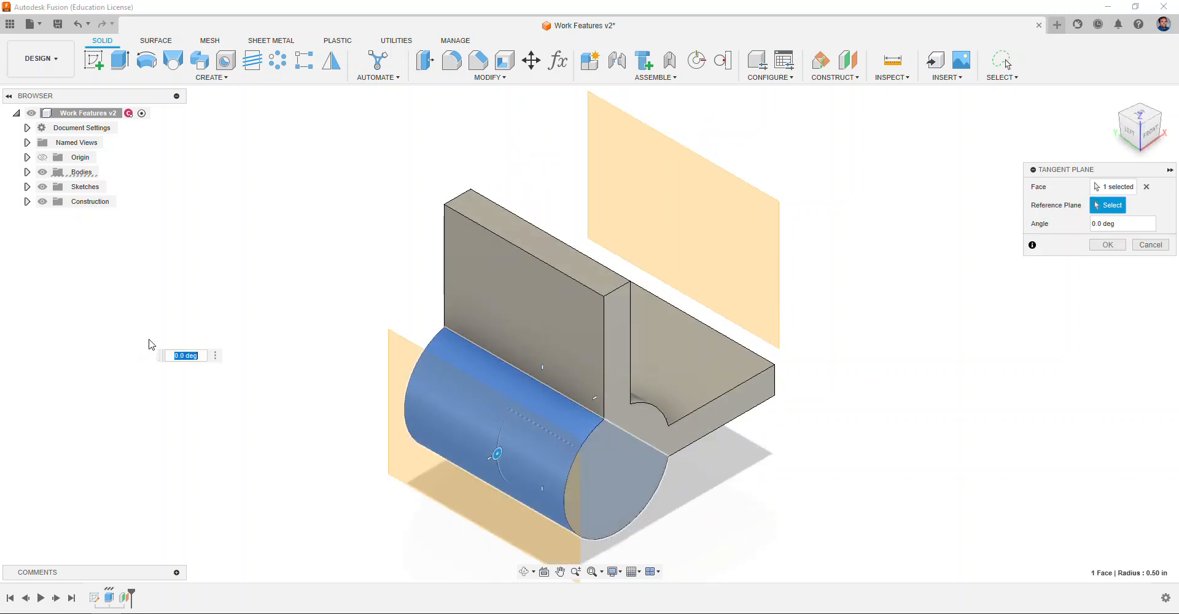
{"action": "left_click", "coordinate": [1153, 140]}
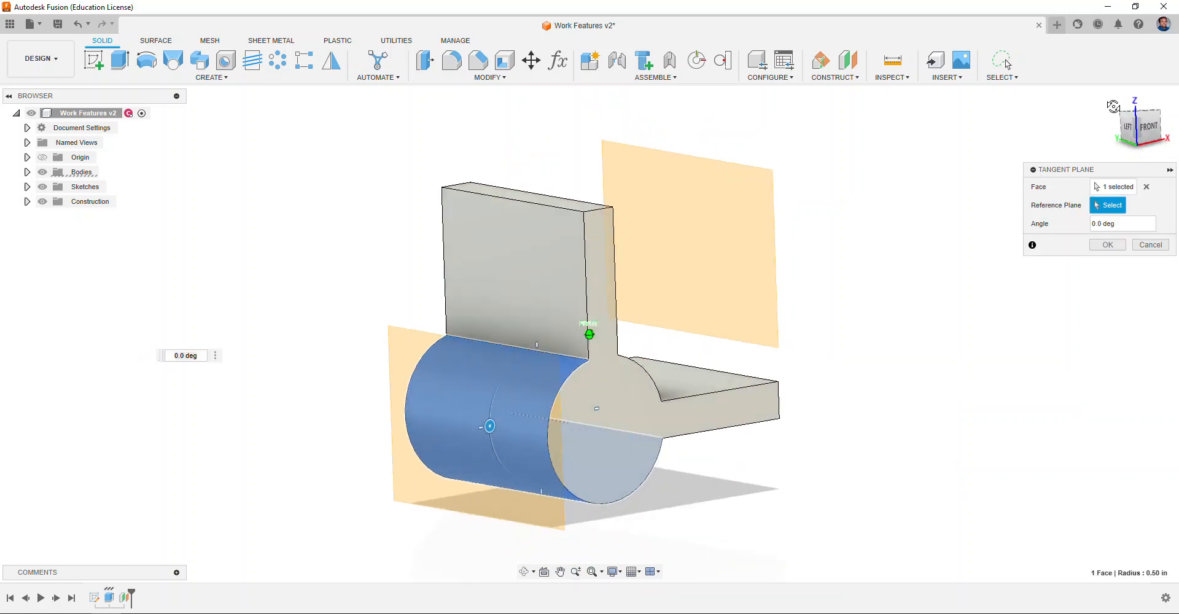
{"action": "left_click_drag", "start_coordinate": [1139, 140], "coordinate": [1146, 138]}
{"action": "mouse_move", "coordinate": [469, 422]}
{"action": "left_mouse_down"}
{"action": "mouse_move", "coordinate": [493, 476]}
{"action": "mouse_move", "coordinate": [534, 480]}
{"action": "mouse_move", "coordinate": [488, 454]}
{"action": "mouse_move", "coordinate": [473, 430]}
{"action": "mouse_move", "coordinate": [485, 422]}
{"action": "left_mouse_up"}
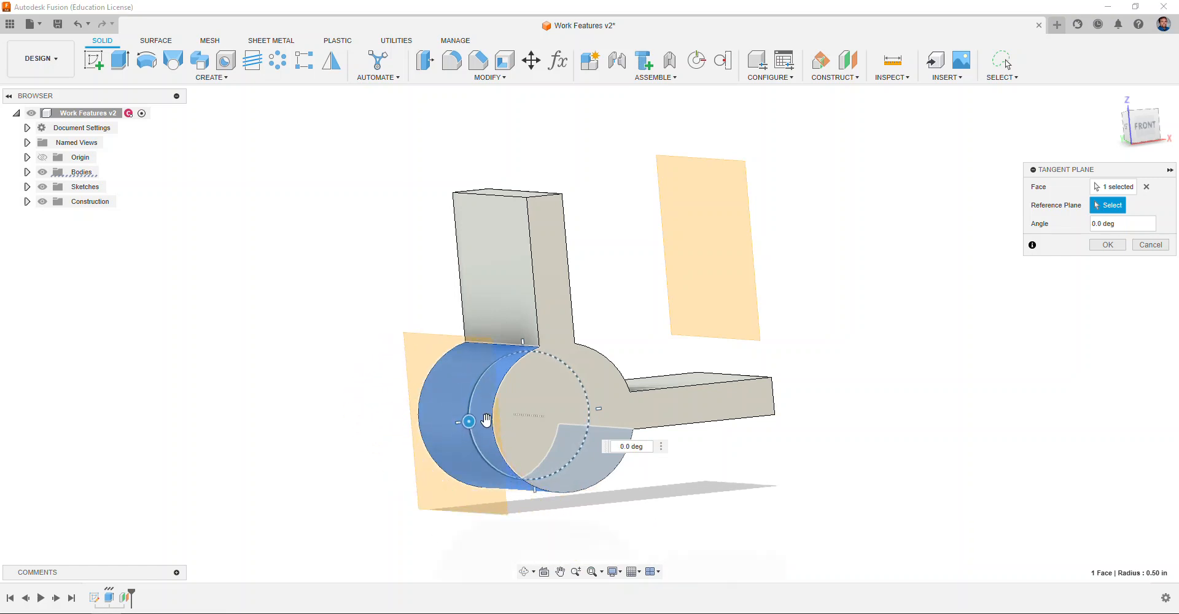
{"action": "left_click_drag", "start_coordinate": [469, 421], "coordinate": [474, 480]}
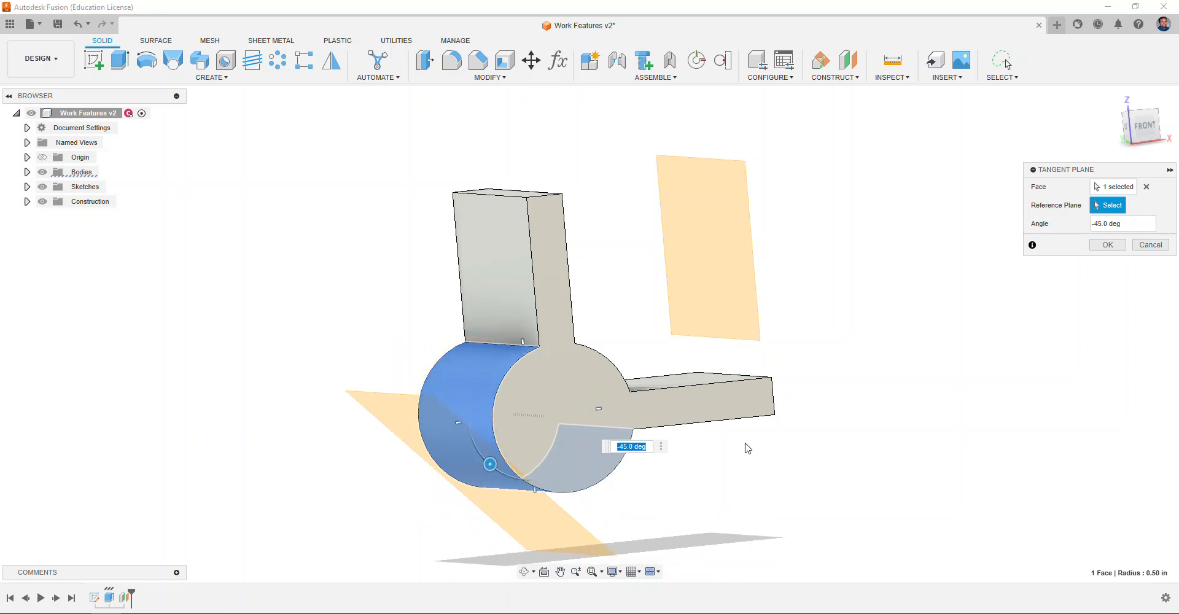
{"action": "left_click", "coordinate": [1103, 245]}
Step: Create a midplane between the part's two opposite end faces
{"action": "left_click_drag", "start_coordinate": [1134, 115], "coordinate": [1154, 123]}
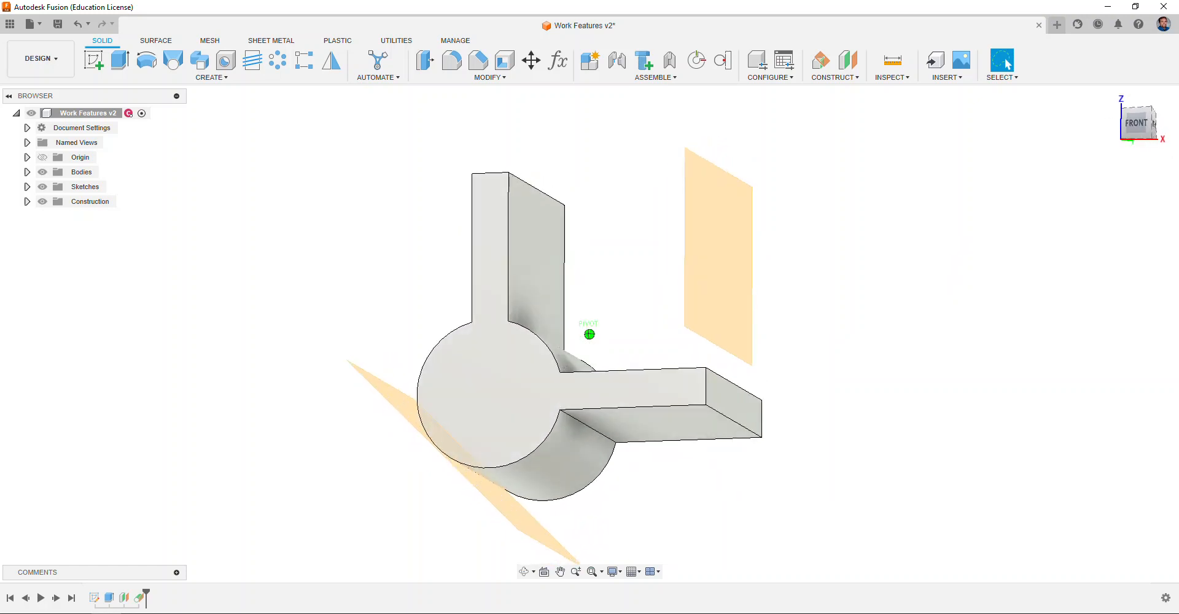
{"action": "left_click", "coordinate": [1117, 101]}
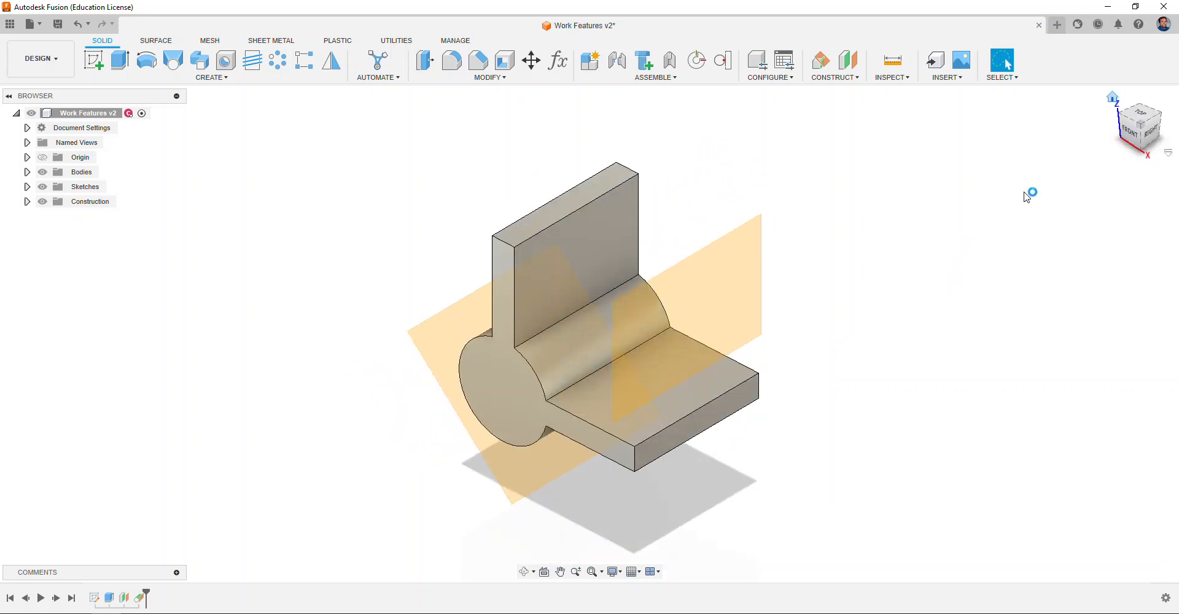
{"action": "left_click", "coordinate": [848, 77]}
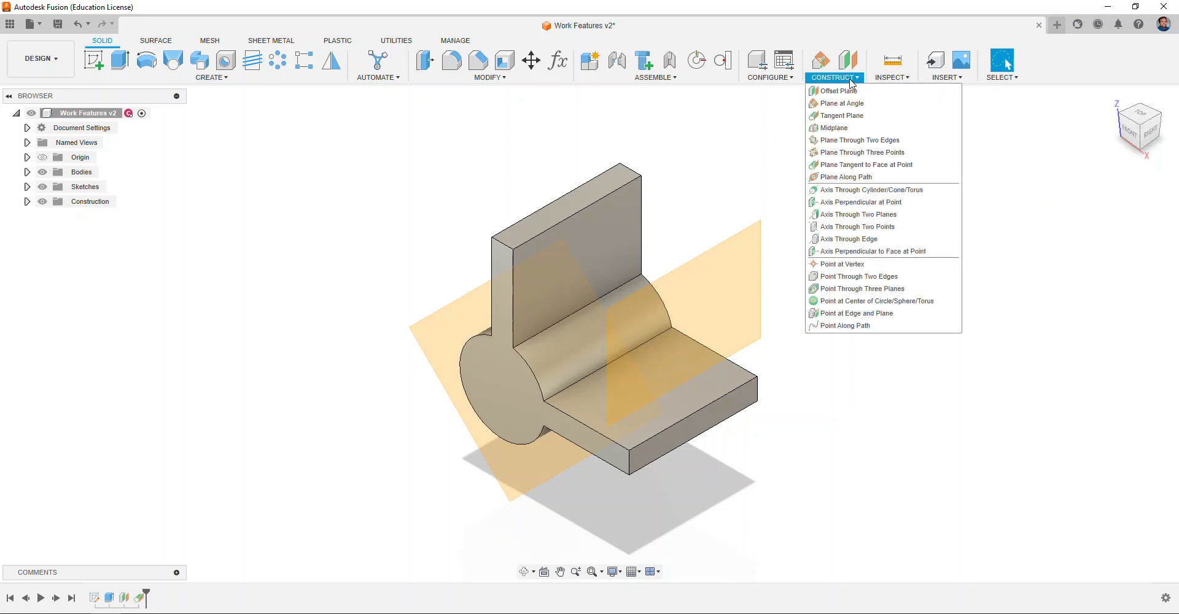
{"action": "left_click", "coordinate": [843, 129]}
{"action": "left_click", "coordinate": [498, 275]}
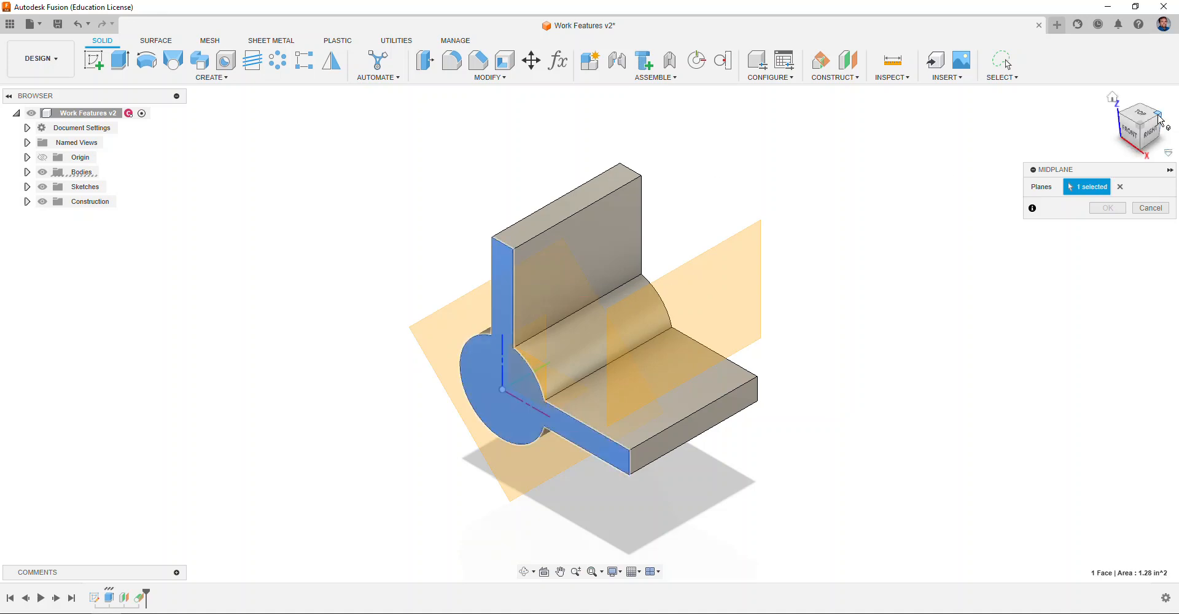
{"action": "left_click", "coordinate": [1169, 136]}
{"action": "left_click", "coordinate": [681, 381]}
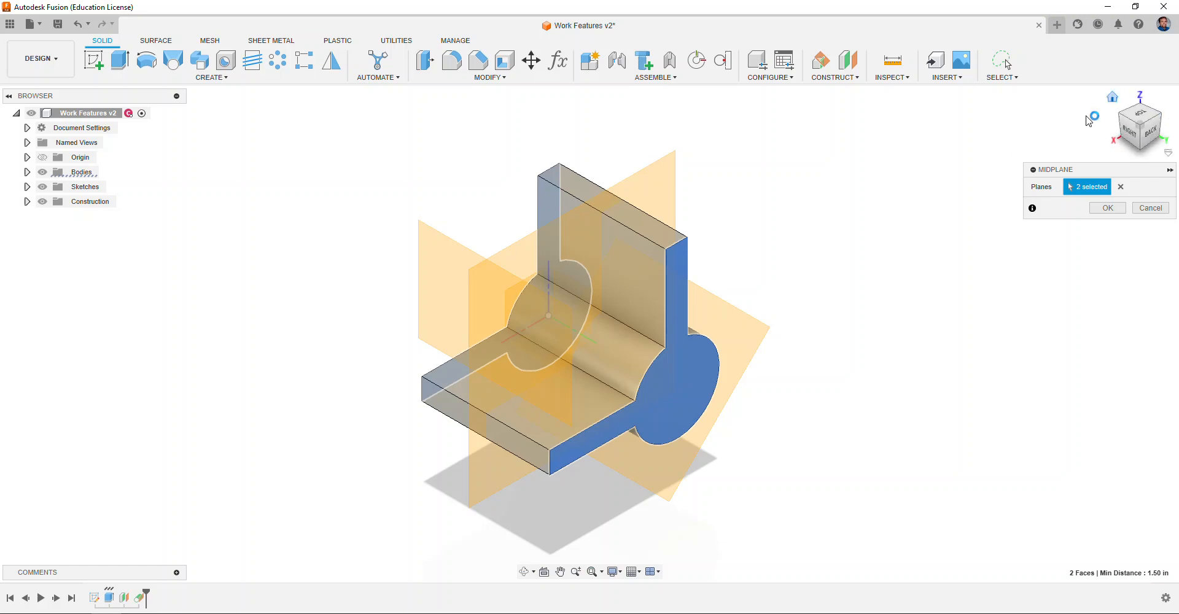
{"action": "left_click", "coordinate": [1112, 97]}
{"action": "left_click", "coordinate": [1107, 207]}
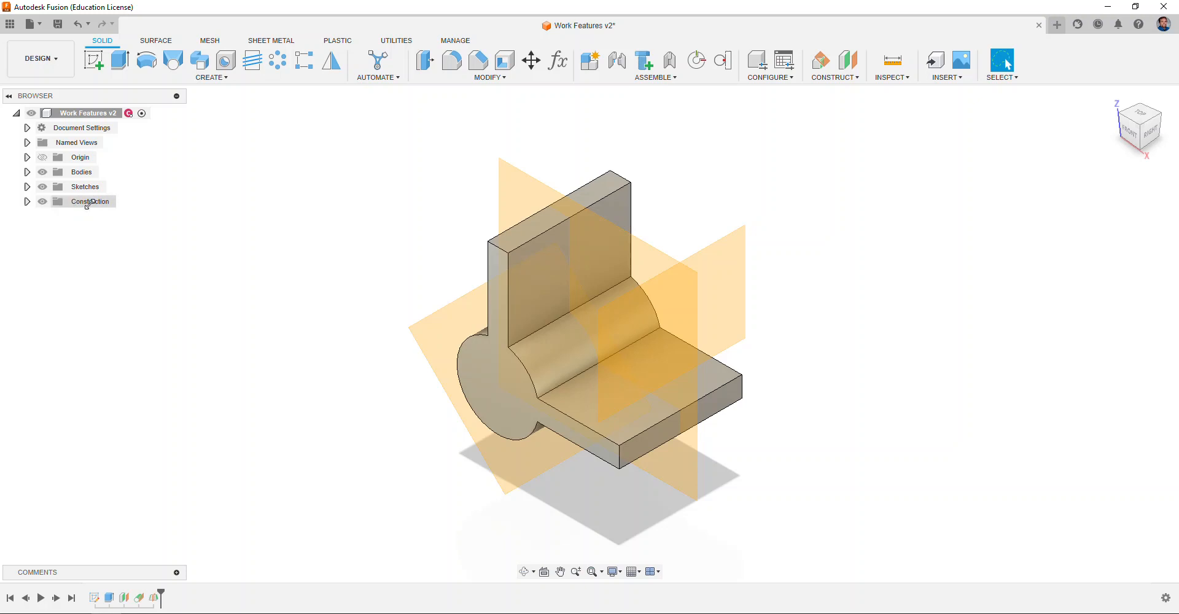
Step: Expand the Construction folder and hide Plane1, Plane2 and Plane3
{"action": "left_click", "coordinate": [27, 201]}
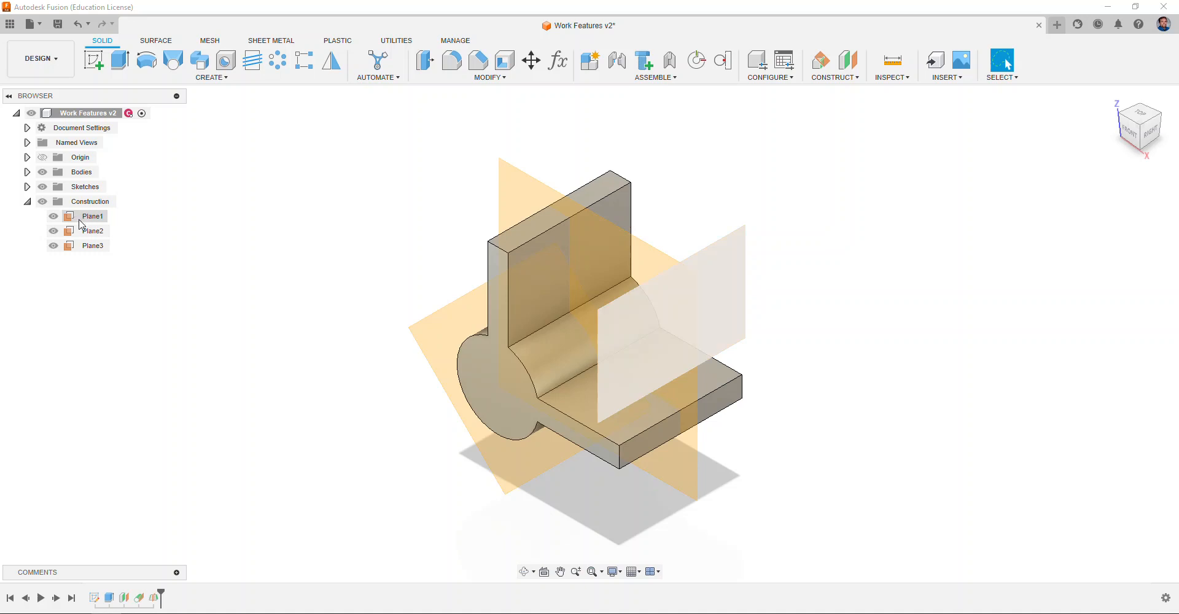
{"action": "left_click", "coordinate": [53, 217]}
{"action": "left_click", "coordinate": [54, 231]}
{"action": "left_click", "coordinate": [53, 245]}
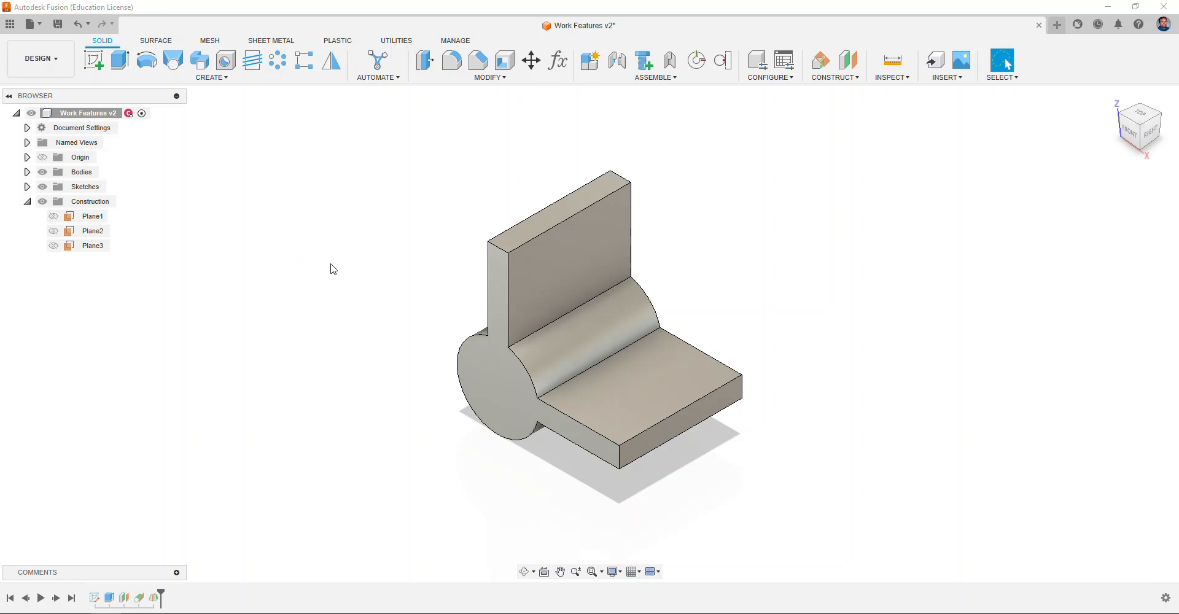
Step: Create a plane at 45 deg through the vertical wall's top edge, then hide Plane4
{"action": "left_click", "coordinate": [833, 80]}
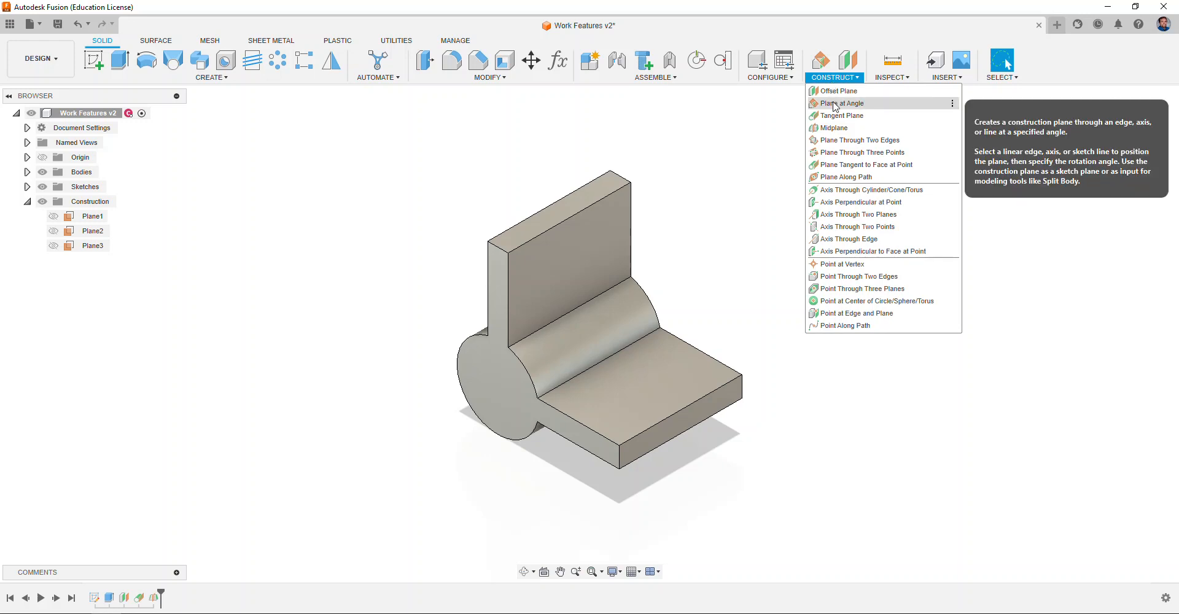
{"action": "left_click", "coordinate": [836, 104]}
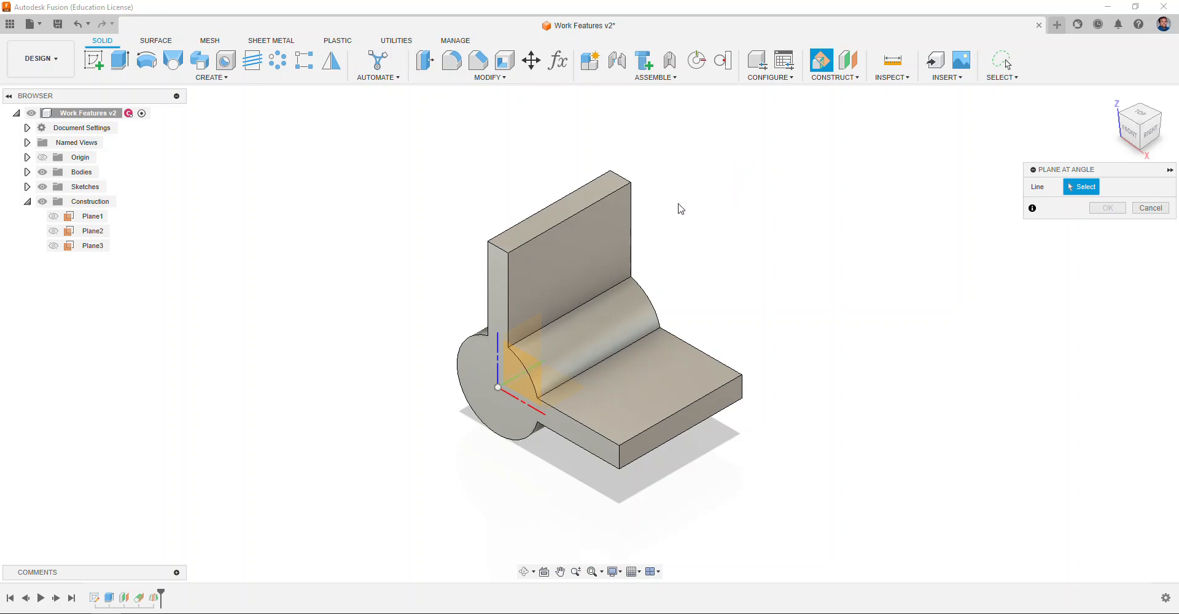
{"action": "scroll", "coordinate": [681, 208], "scroll_direction": "up", "scroll_amount": 2}
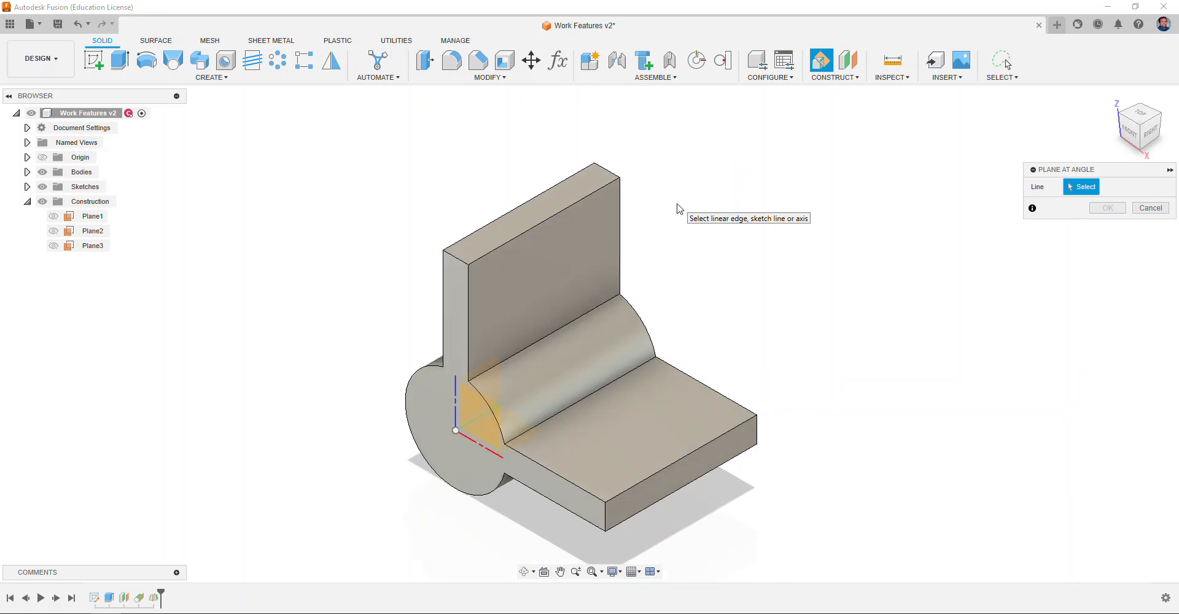
{"action": "left_click", "coordinate": [514, 244]}
{"action": "left_click_drag", "start_coordinate": [513, 184], "coordinate": [543, 222]}
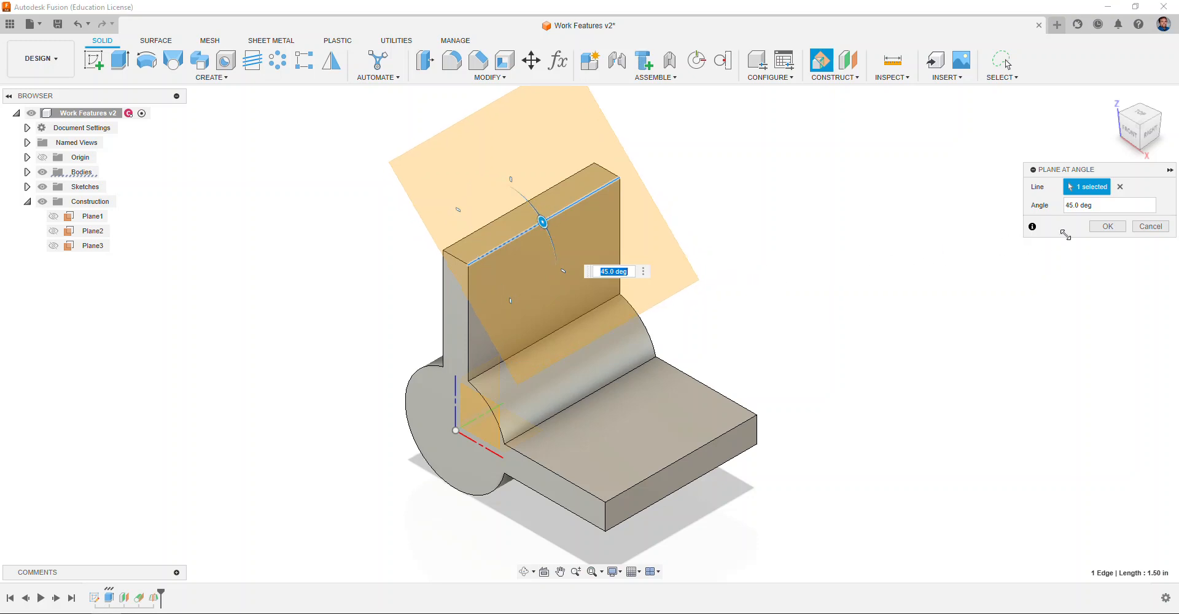
{"action": "left_click", "coordinate": [1108, 226]}
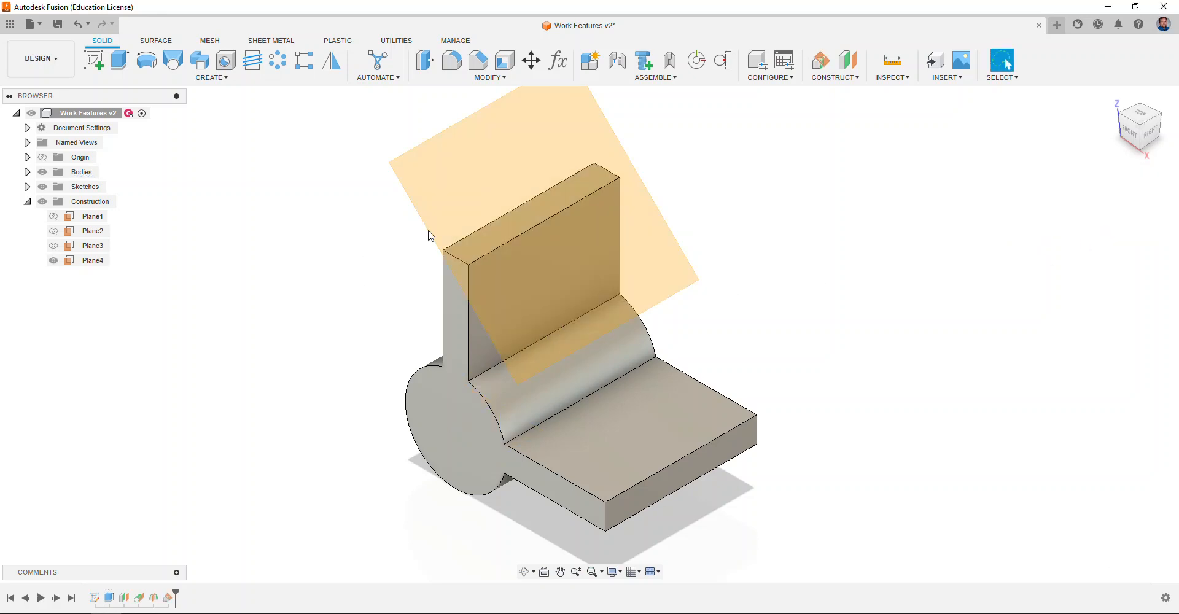
{"action": "left_click", "coordinate": [575, 207]}
{"action": "left_click", "coordinate": [53, 260]}
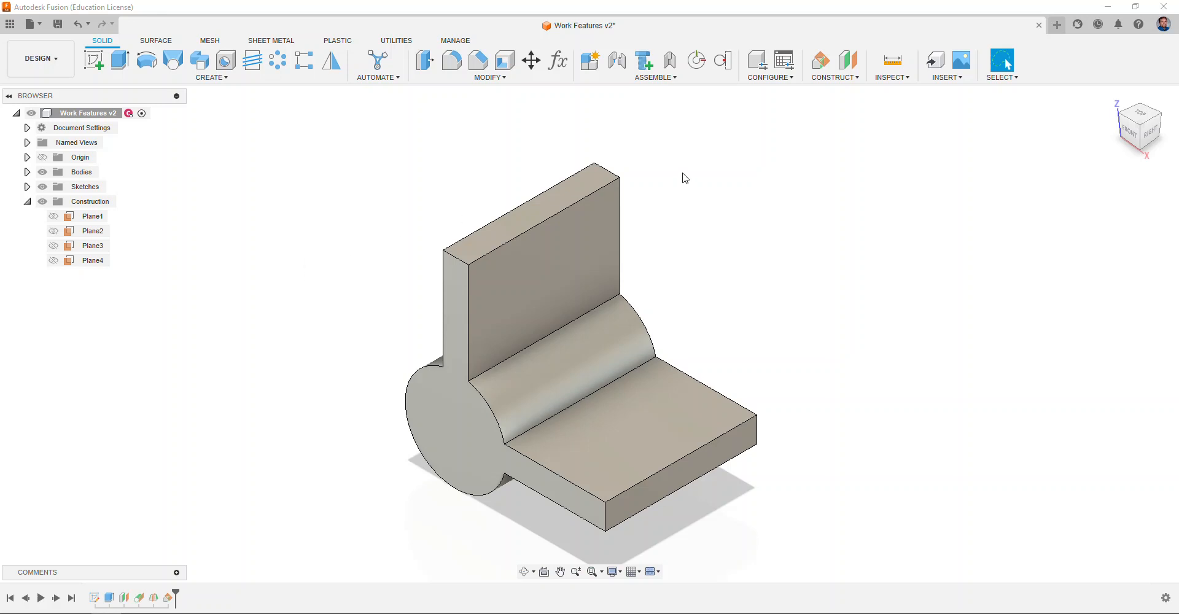
Step: Start a plane through three points, picking the wall's two top corners and the base's lower front corner, then clear the picks
{"action": "left_click", "coordinate": [821, 78]}
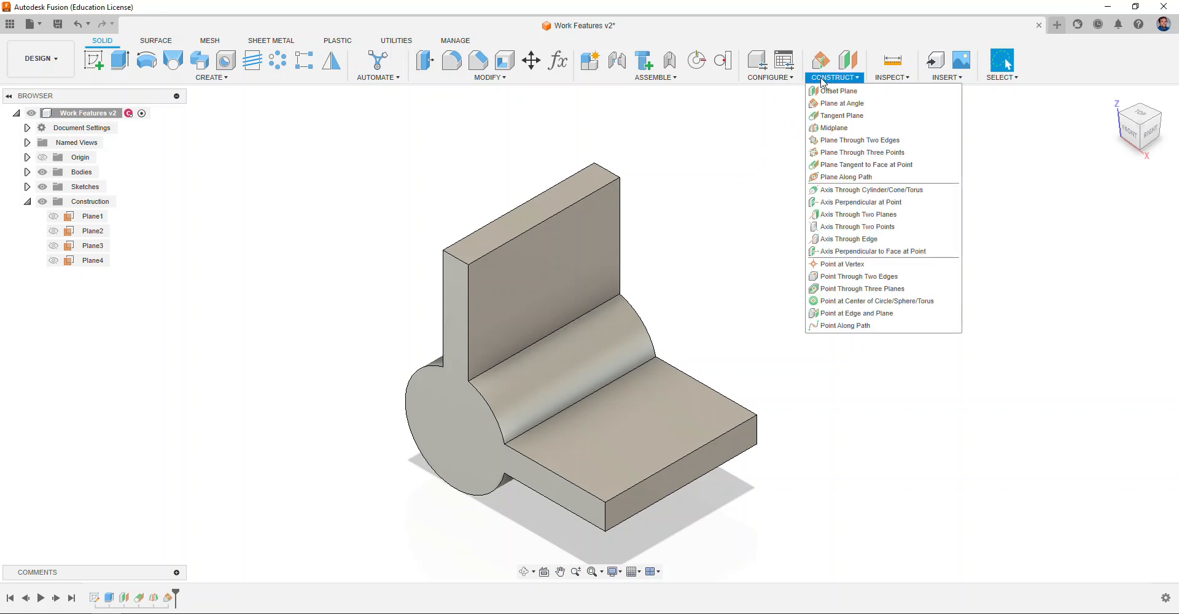
{"action": "left_click", "coordinate": [863, 153]}
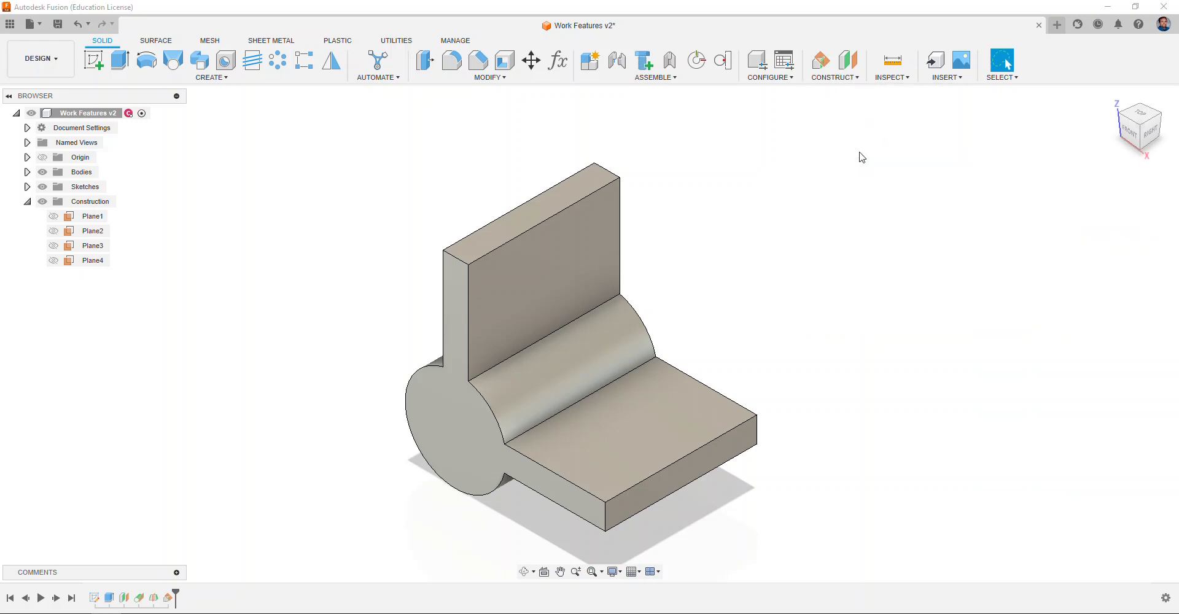
{"action": "left_click", "coordinate": [620, 178]}
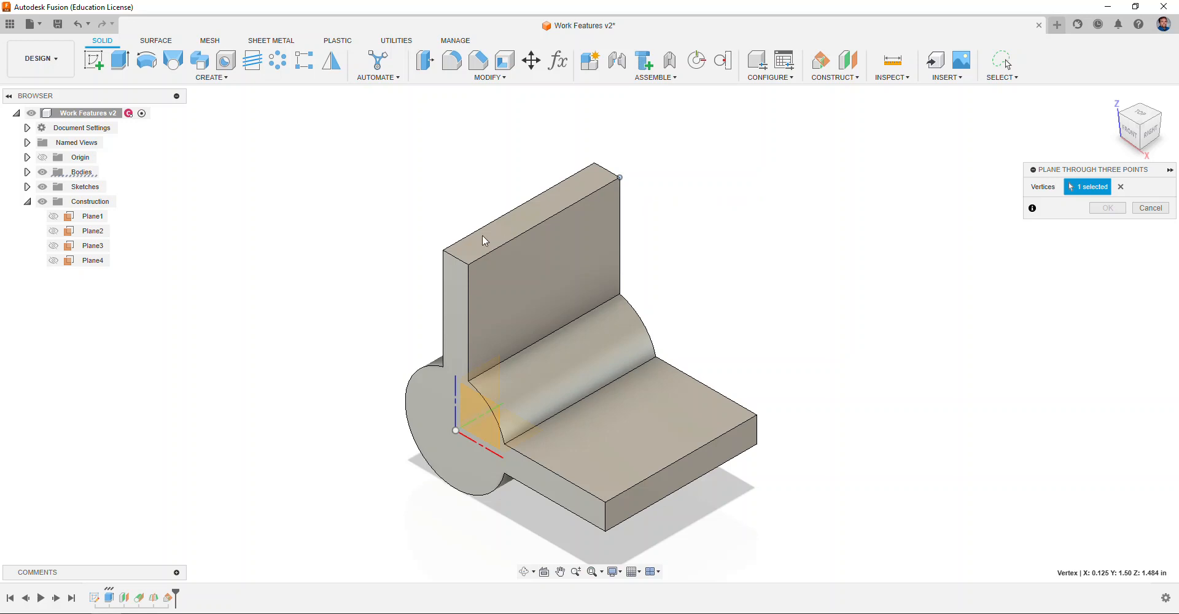
{"action": "left_click", "coordinate": [468, 265]}
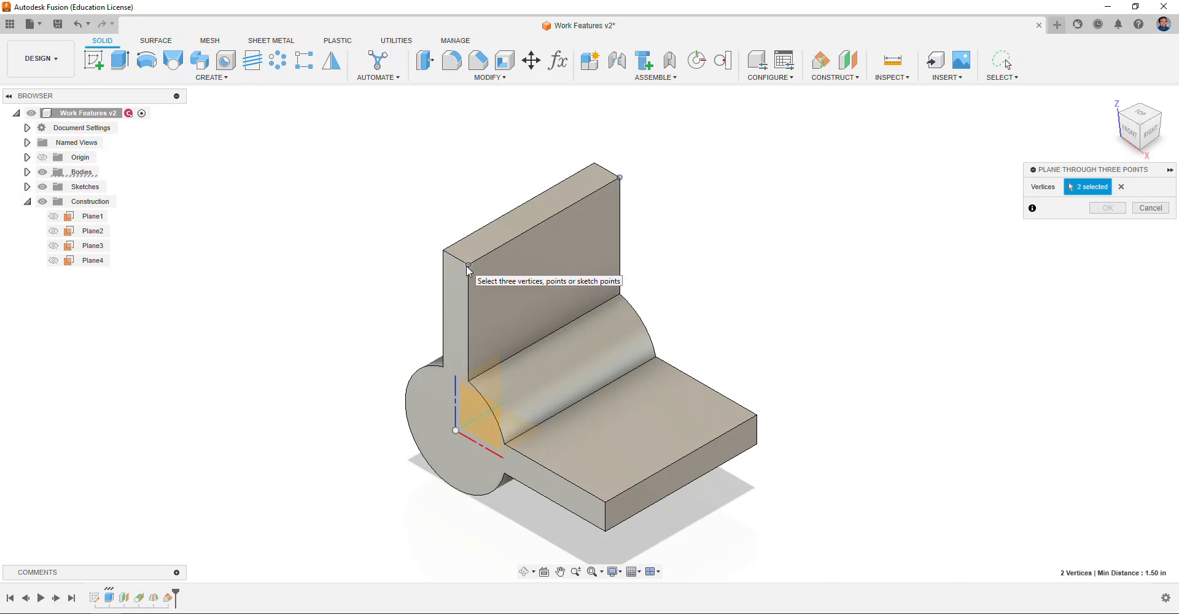
{"action": "left_click", "coordinate": [607, 503]}
{"action": "mouse_move", "coordinate": [1141, 126]}
{"action": "left_mouse_down"}
{"action": "mouse_move", "coordinate": [1127, 137]}
{"action": "mouse_move", "coordinate": [1148, 132]}
{"action": "left_mouse_up"}
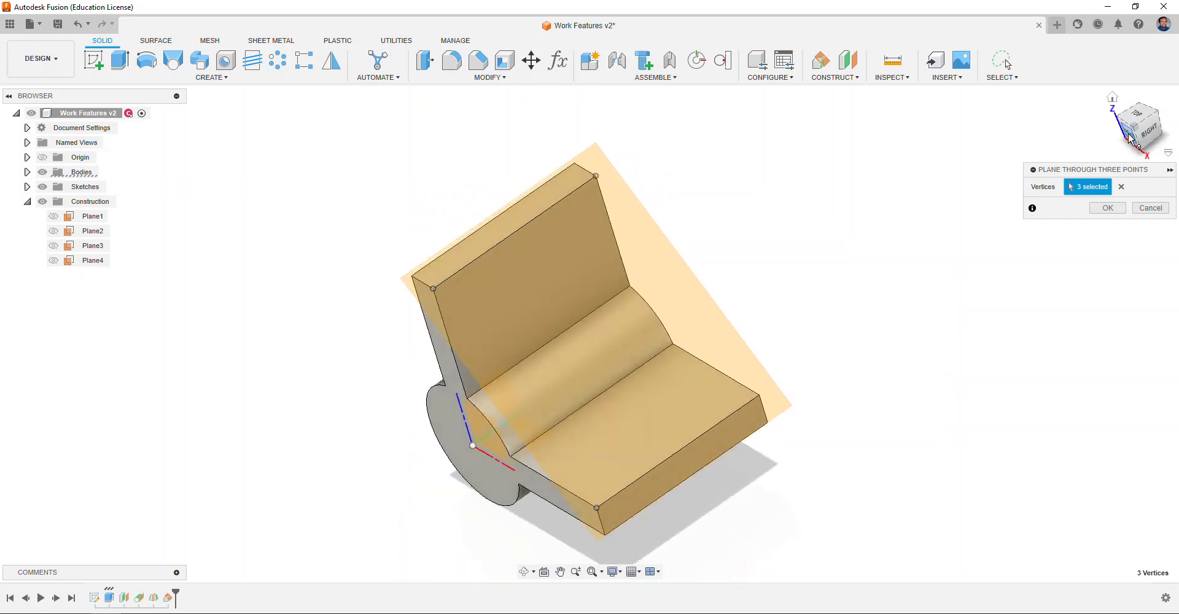
{"action": "left_click", "coordinate": [1122, 188]}
Step: Create a plane through three points: the wall's two top corners and the lower end of the fillet at the base
{"action": "left_click", "coordinate": [596, 176]}
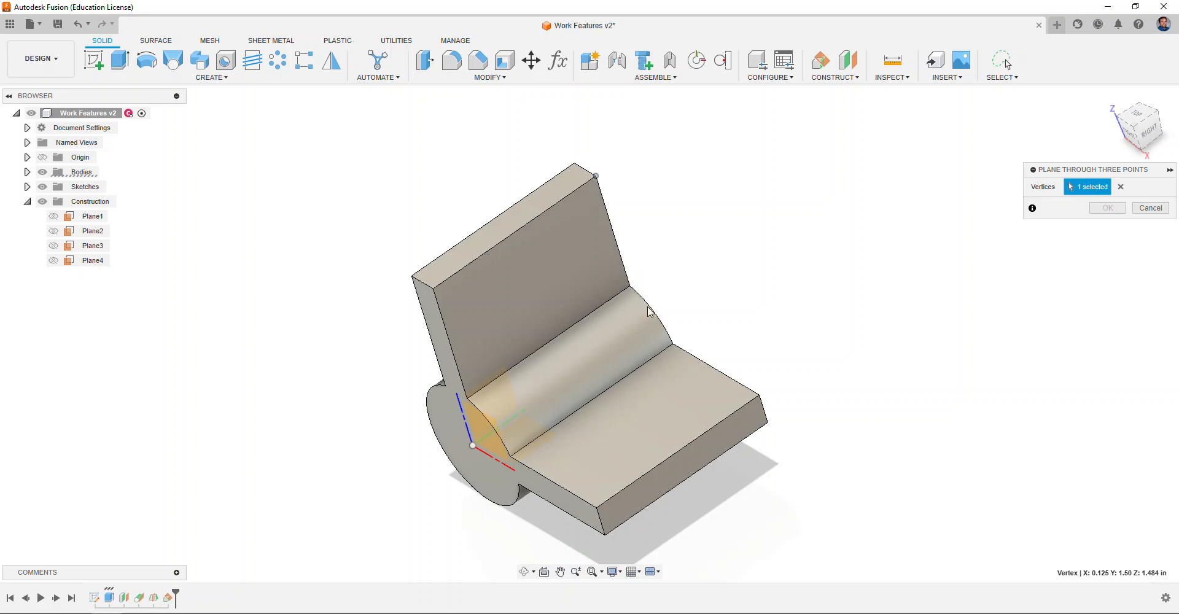
{"action": "left_click", "coordinate": [674, 343]}
{"action": "left_click", "coordinate": [434, 292]}
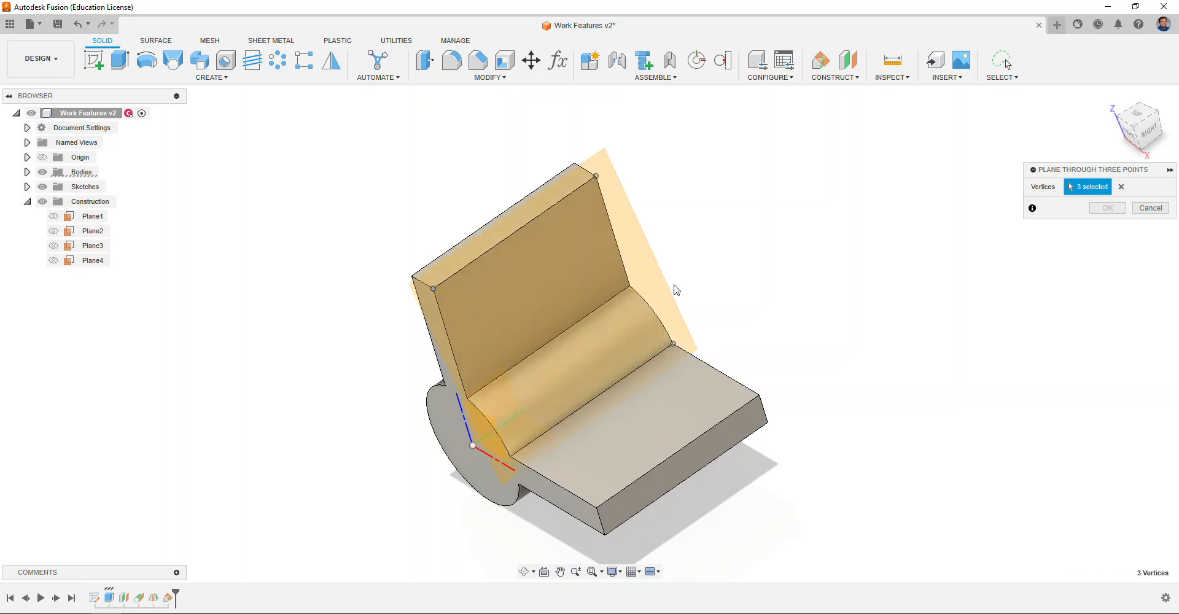
{"action": "left_click", "coordinate": [1130, 131]}
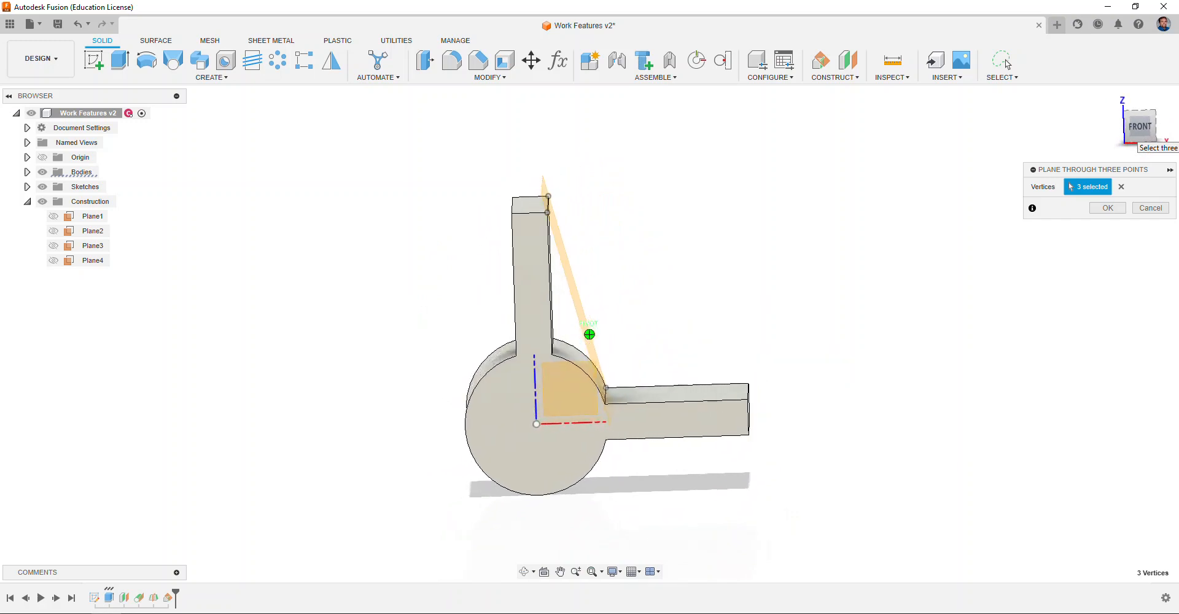
{"action": "left_click", "coordinate": [1123, 98]}
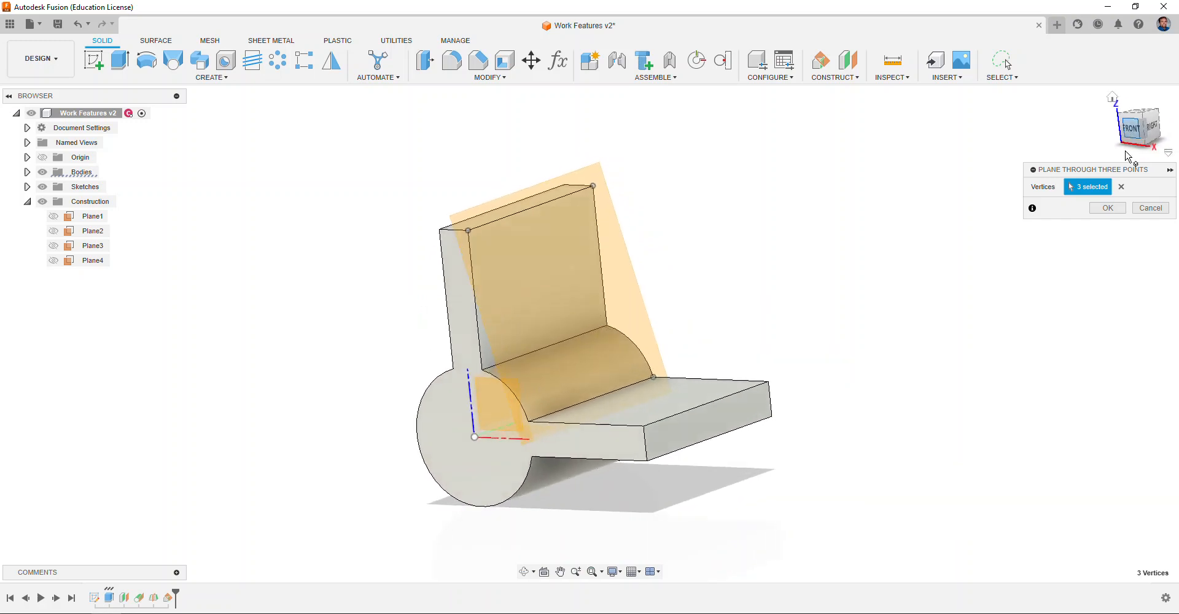
{"action": "left_click", "coordinate": [1109, 209]}
Step: Hide Plane5 in the browser's Construction folder
{"action": "left_click", "coordinate": [55, 277]}
{"action": "left_click", "coordinate": [266, 339]}
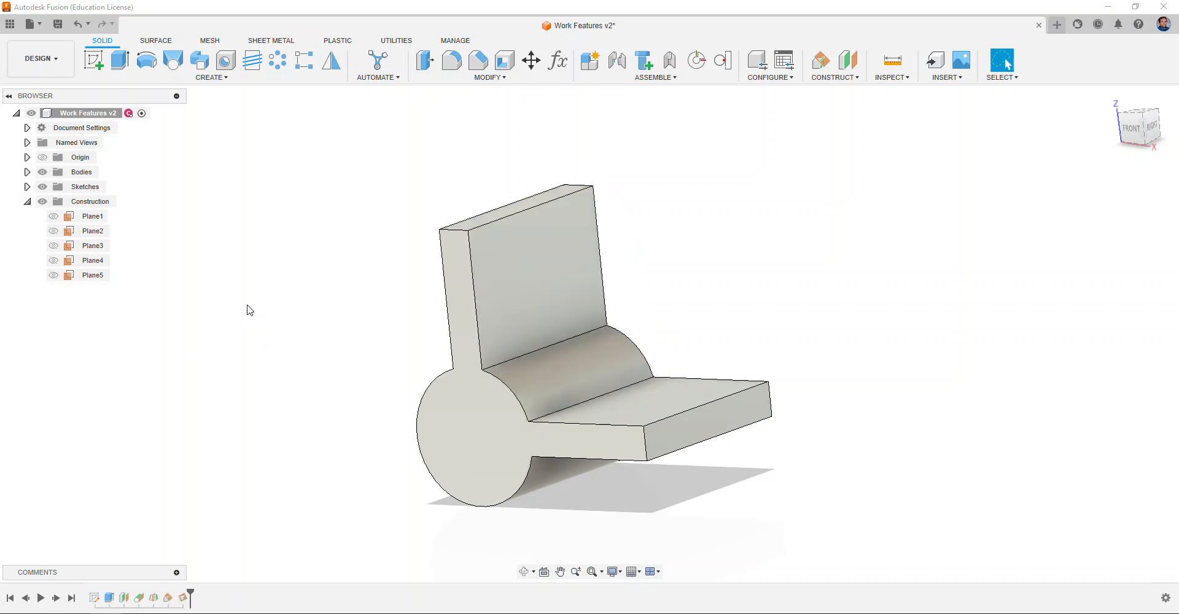
{"action": "left_click", "coordinate": [1119, 100]}
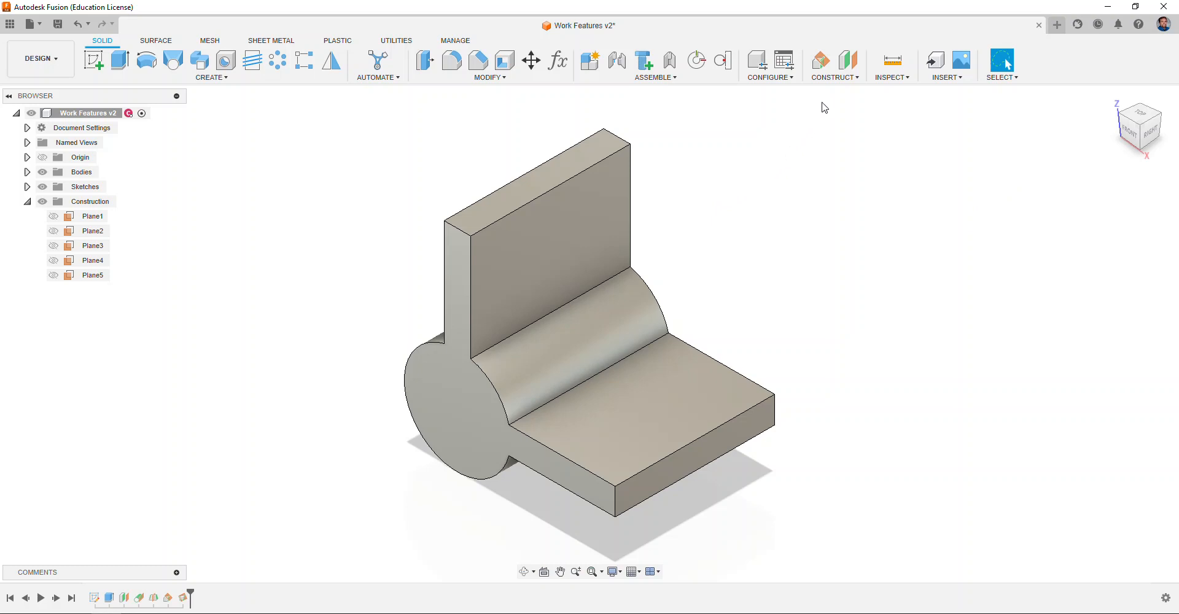
{"action": "left_click", "coordinate": [841, 78]}
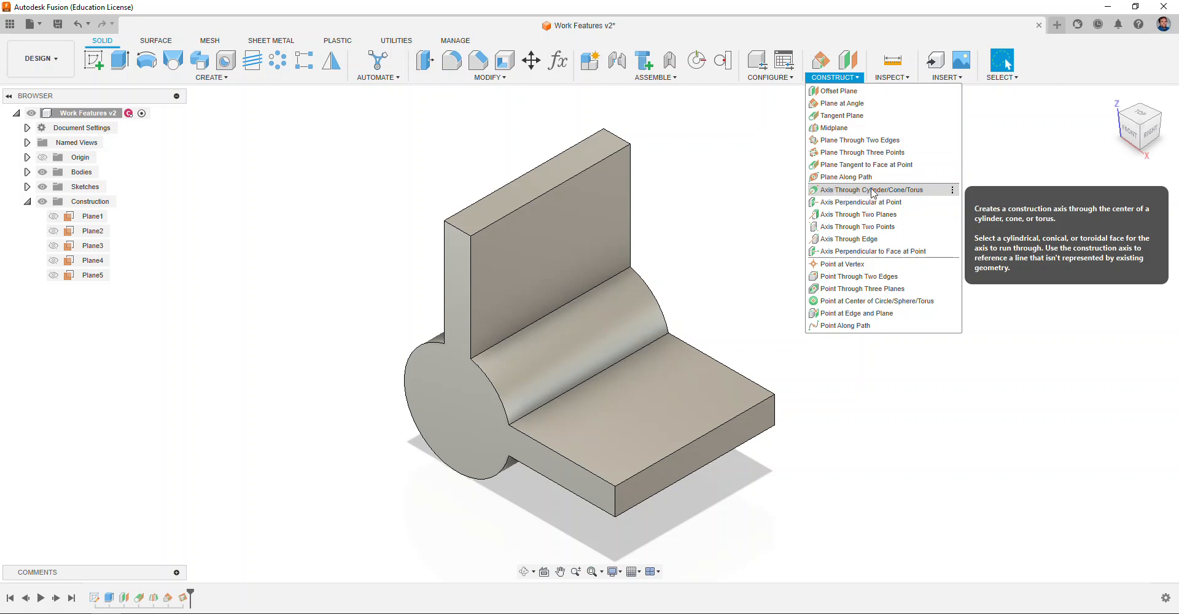
{"action": "left_click", "coordinate": [443, 398]}
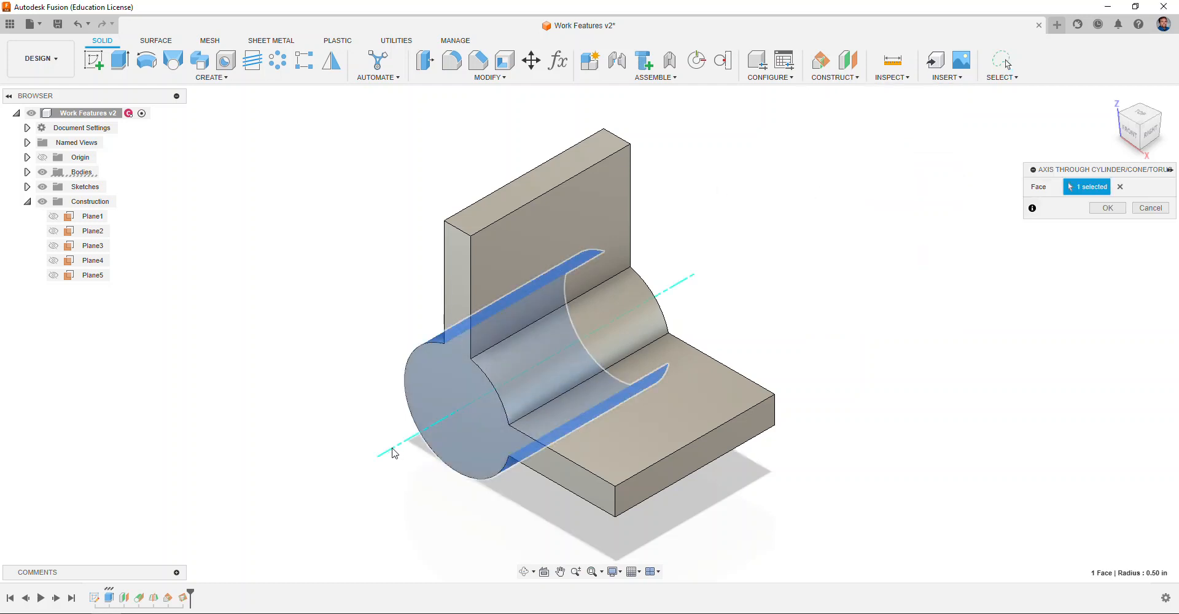
{"action": "left_click", "coordinate": [1146, 209]}
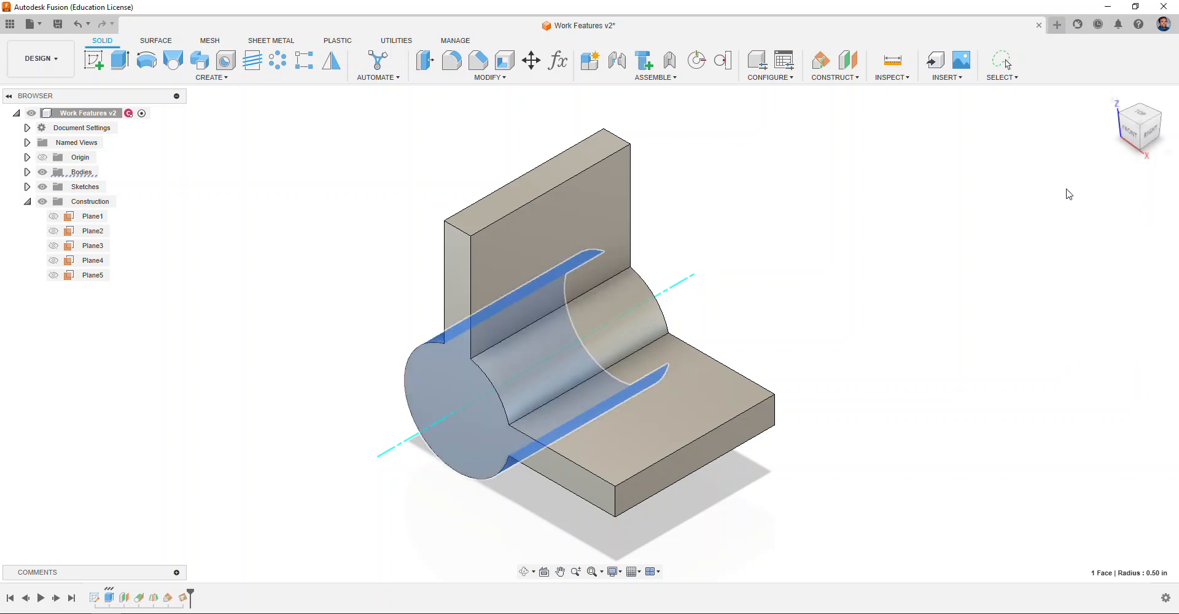
Step: Create an axis through two points: the wall's top back corner and the base's lower front corner
{"action": "left_click", "coordinate": [837, 77]}
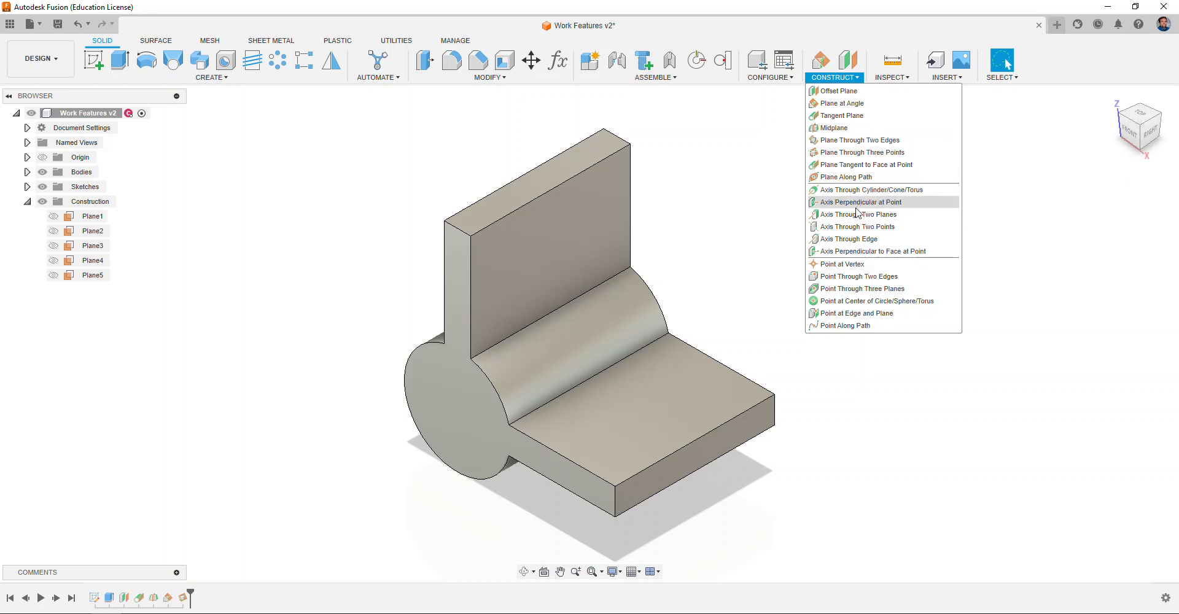
{"action": "left_click", "coordinate": [858, 227]}
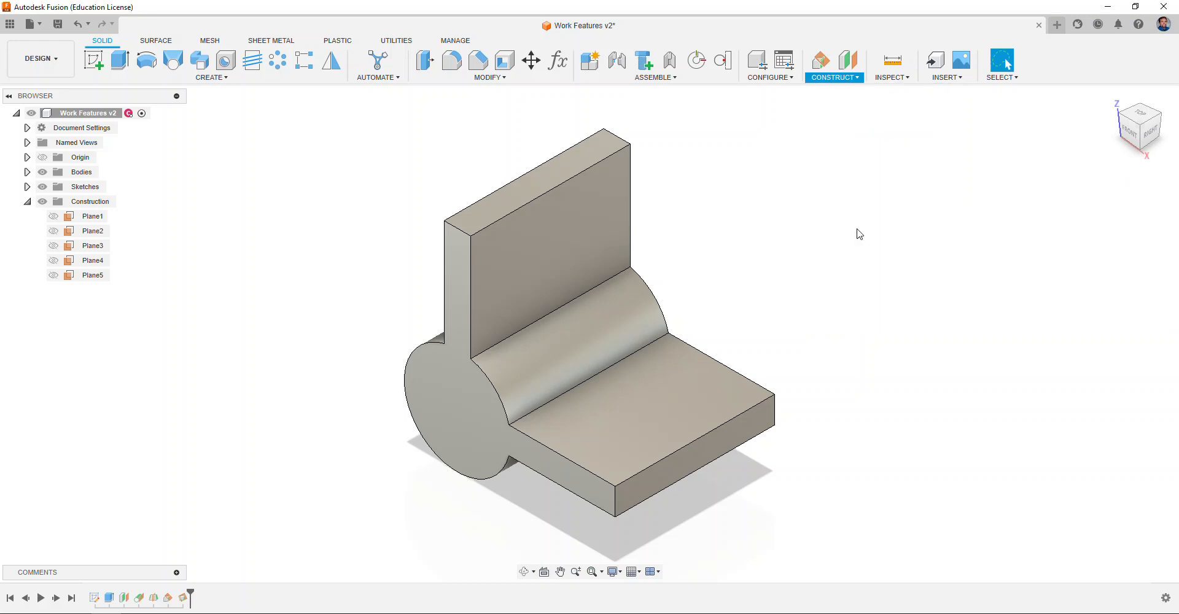
{"action": "left_click", "coordinate": [631, 145]}
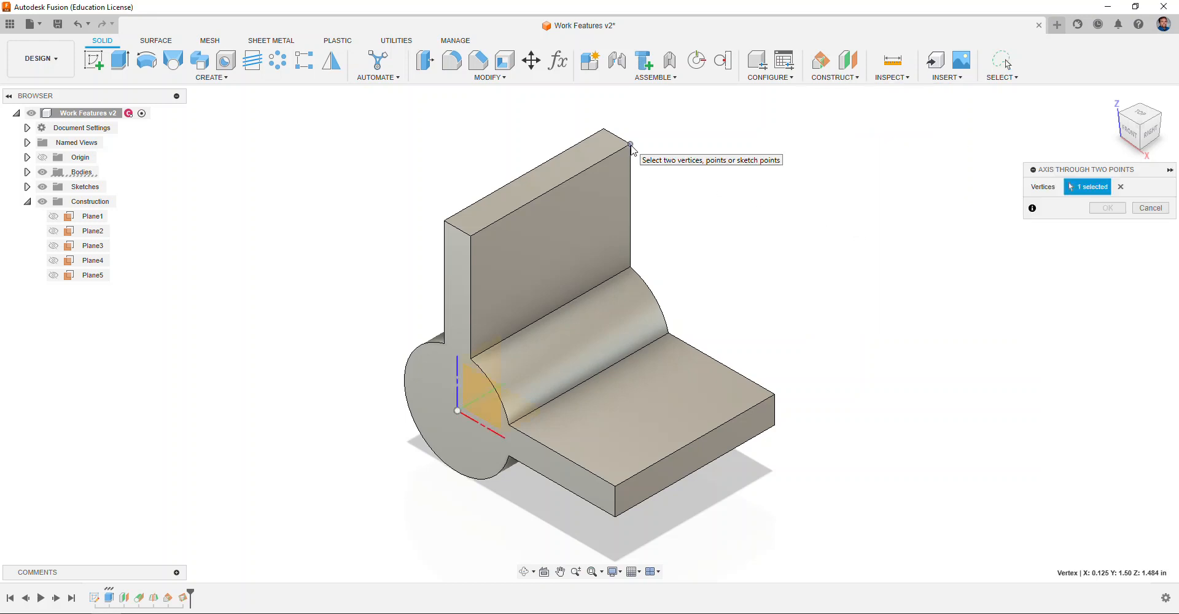
{"action": "left_click", "coordinate": [616, 487]}
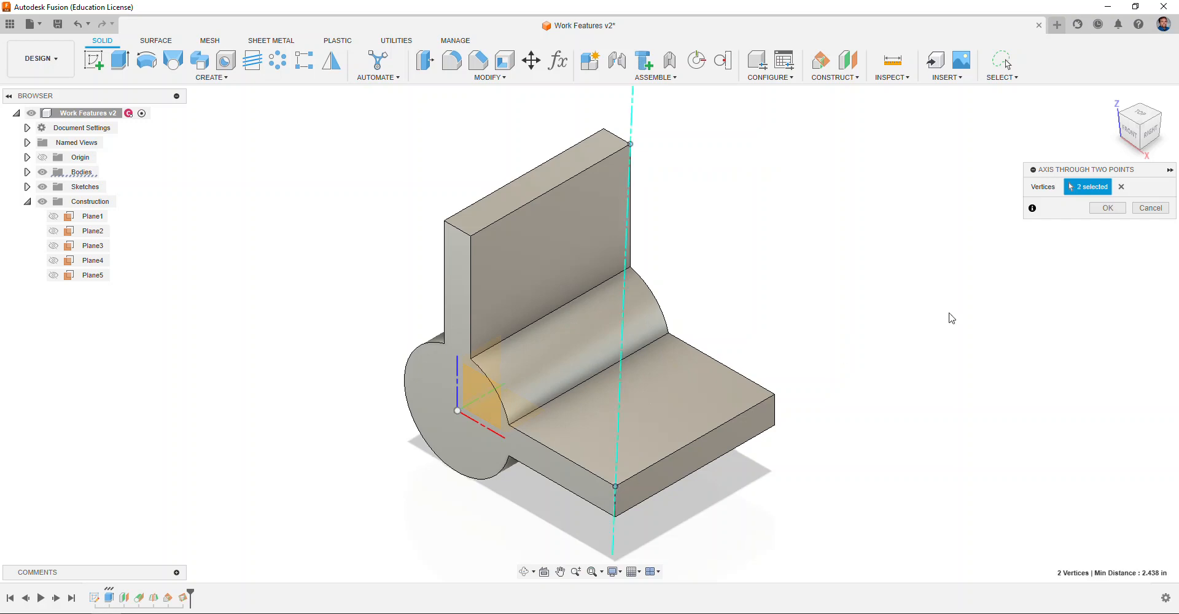
{"action": "middle_click_drag", "start_coordinate": [590, 334], "coordinate": [590, 334], "text": "shift"}
{"action": "left_click", "coordinate": [1117, 106]}
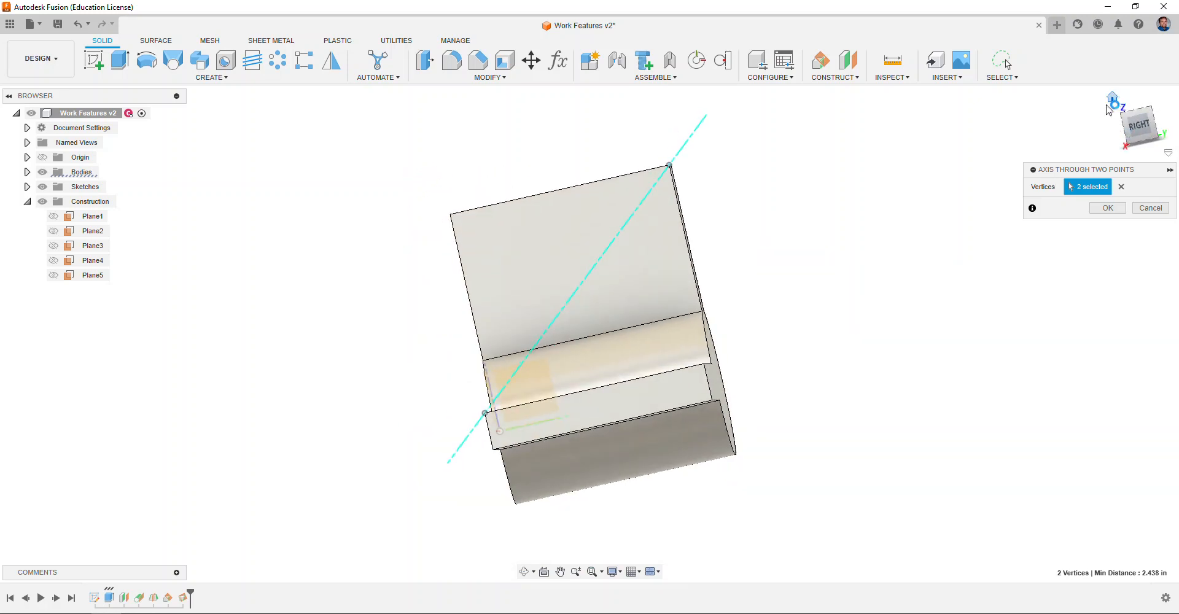
{"action": "left_click", "coordinate": [1108, 208]}
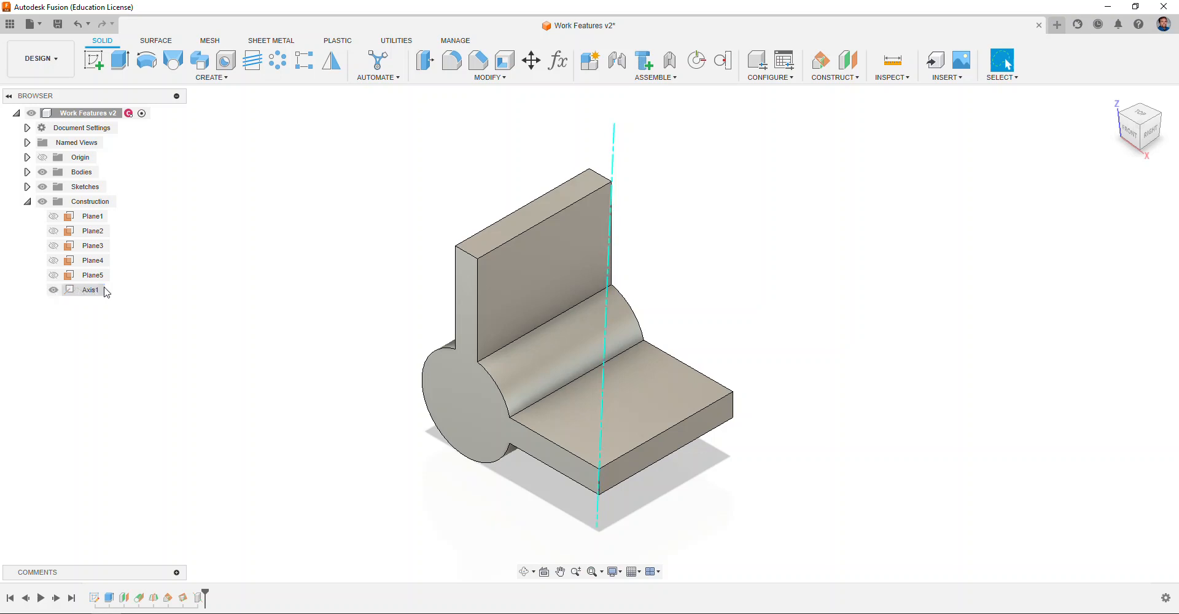
Step: Hide Axis1 in the browser's Construction folder
{"action": "left_click", "coordinate": [55, 294]}
{"action": "left_click", "coordinate": [53, 290]}
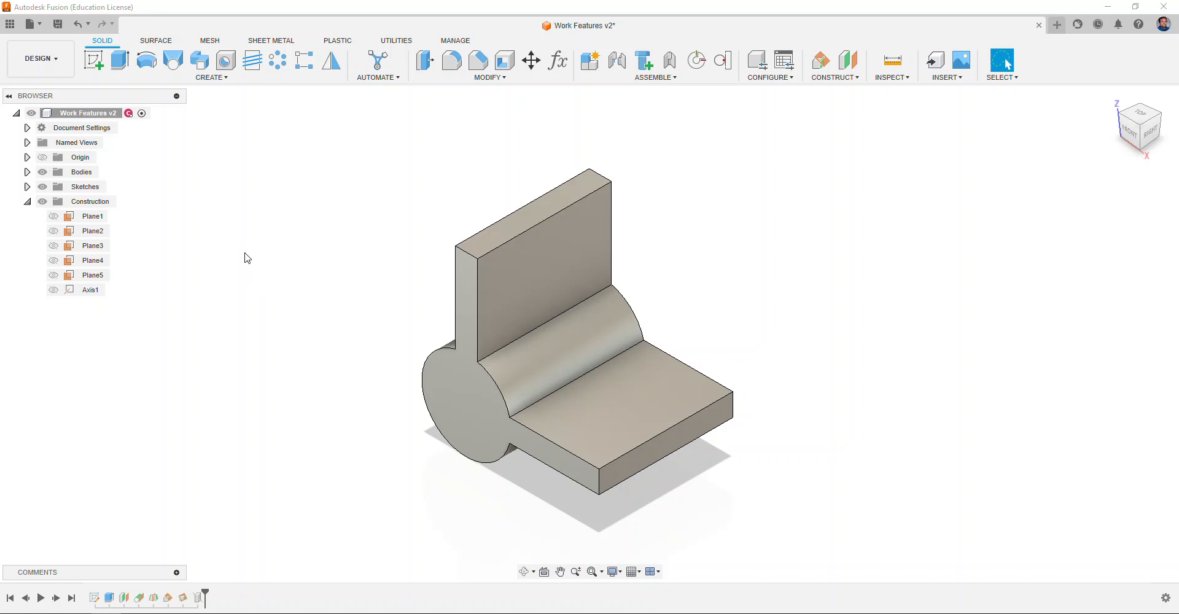
{"action": "left_click", "coordinate": [832, 79]}
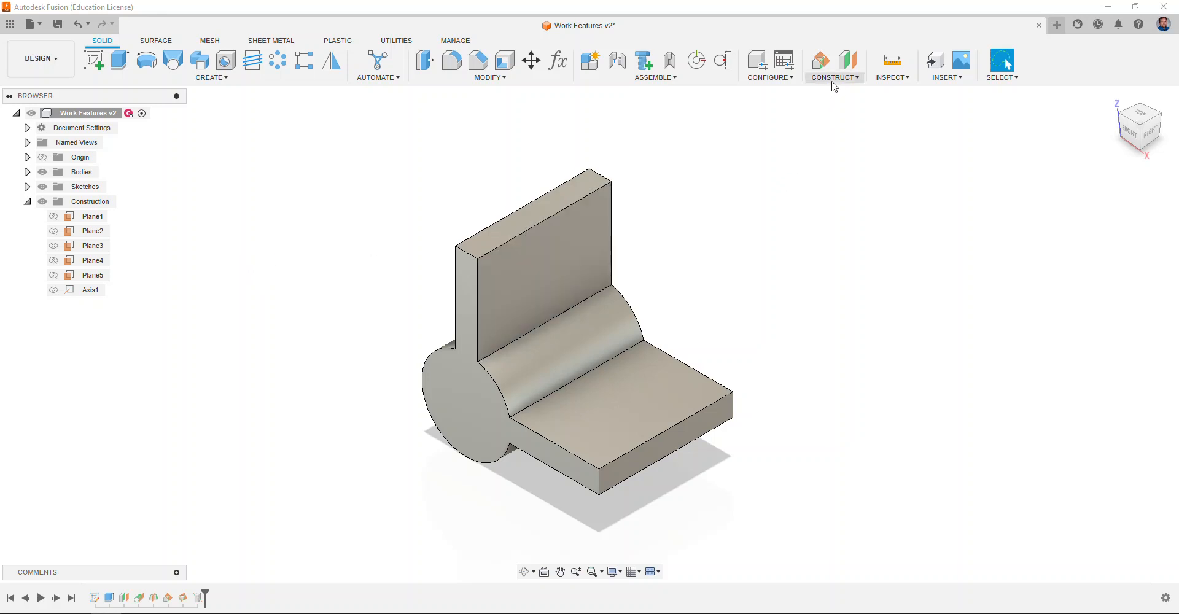